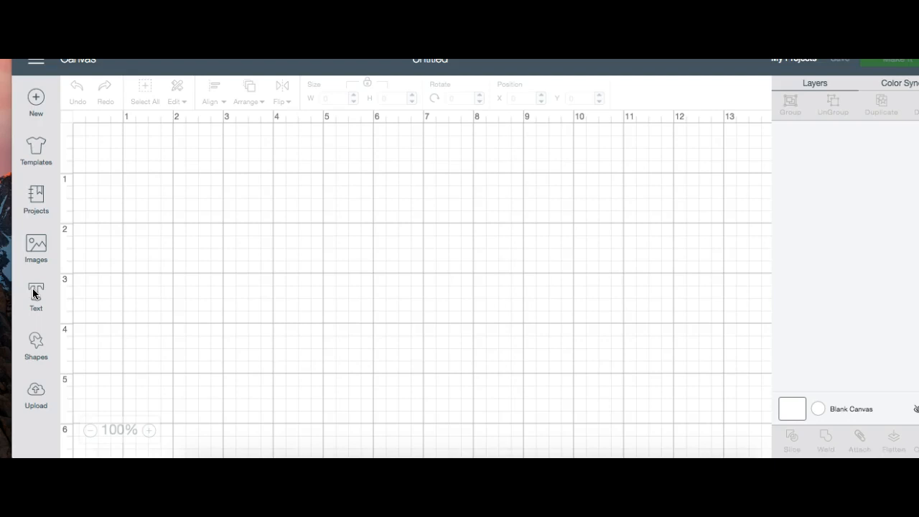
click(20, 169)
click(79, 139)
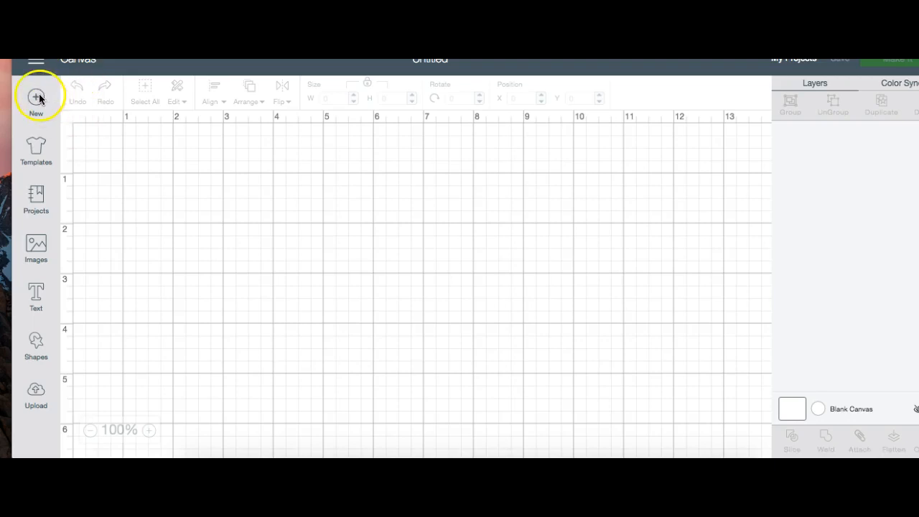
Step: Add a text object reading "t" and place it near the upper part of the canvas, at about X 2.37, Y 1.35
click(33, 293)
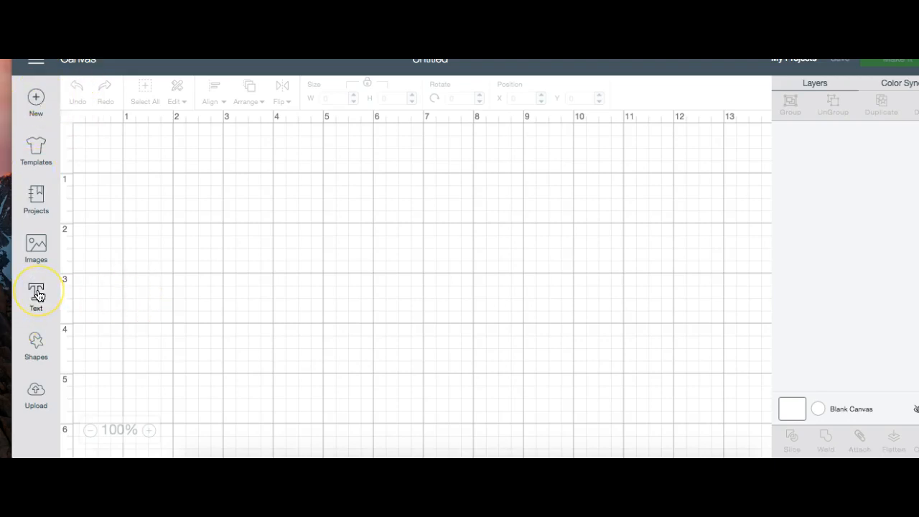
click(37, 294)
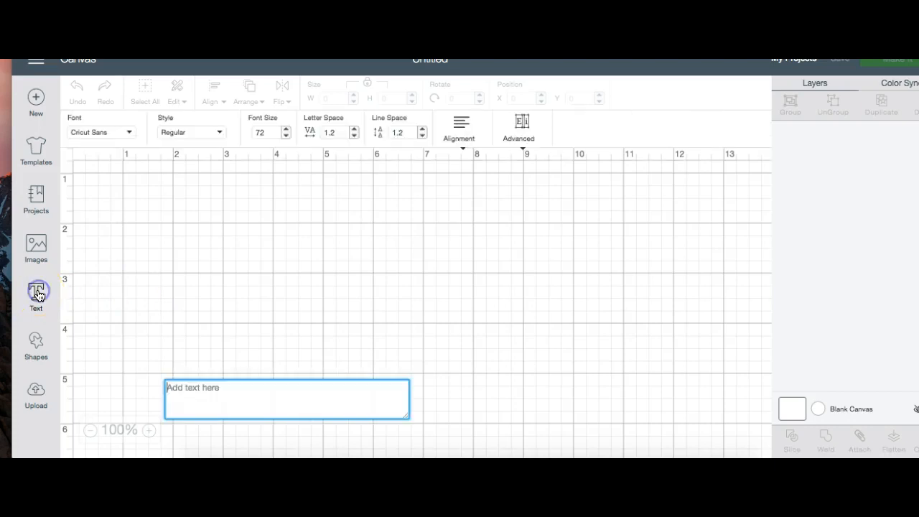
click(207, 395)
text(t)
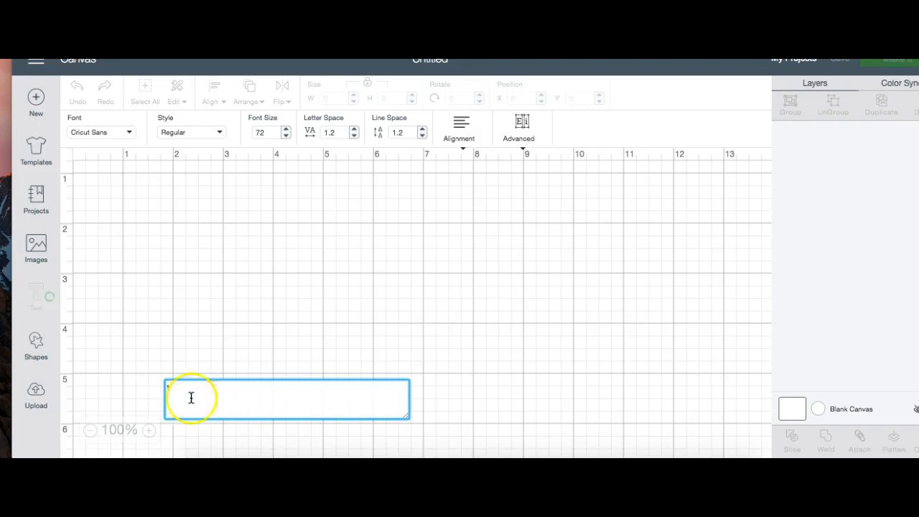
drag(186, 399, 199, 213)
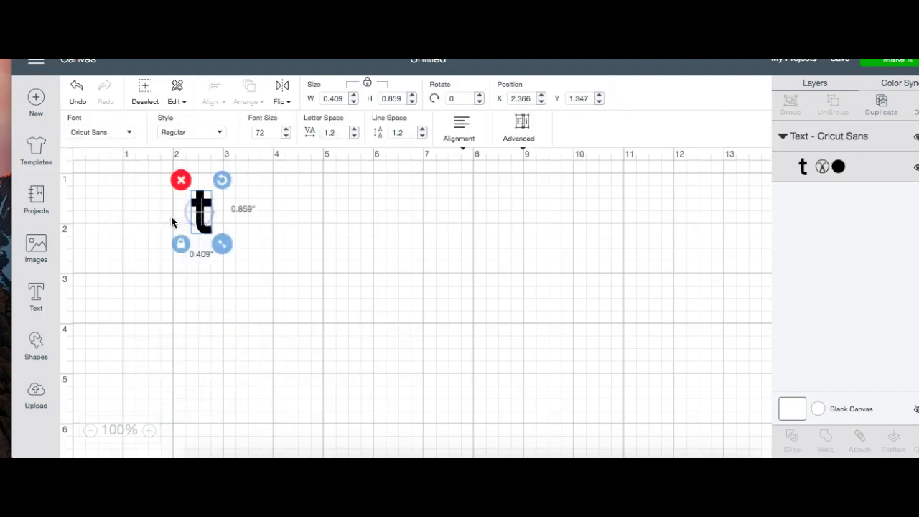
Step: Set the letter's font to MONOGRAMOS and enlarge it to about 2.77 by 2.91 inches near the canvas's upper corner
click(96, 134)
click(523, 104)
text(mono)
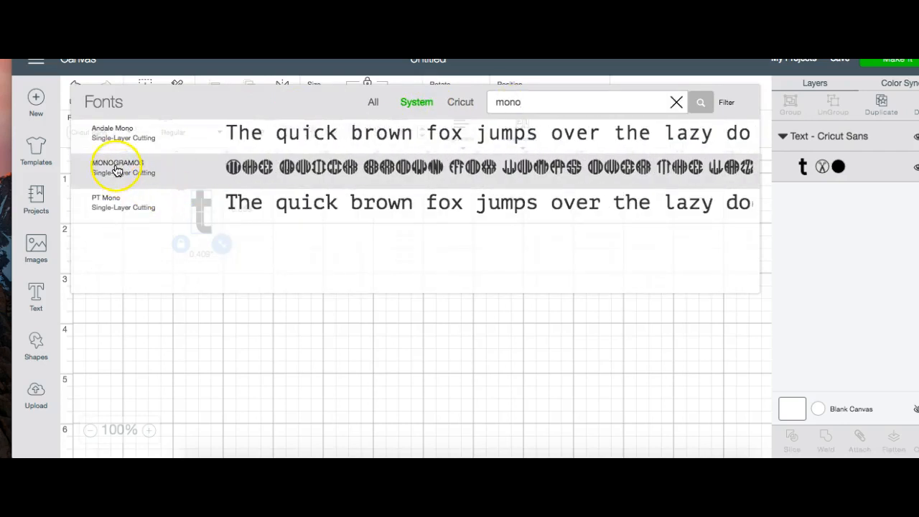
click(116, 172)
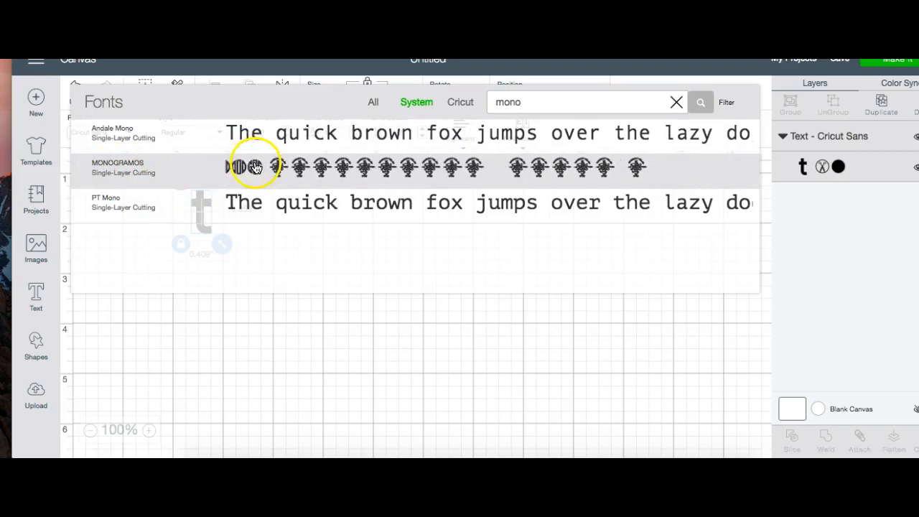
drag(235, 227, 410, 352)
drag(263, 267, 180, 262)
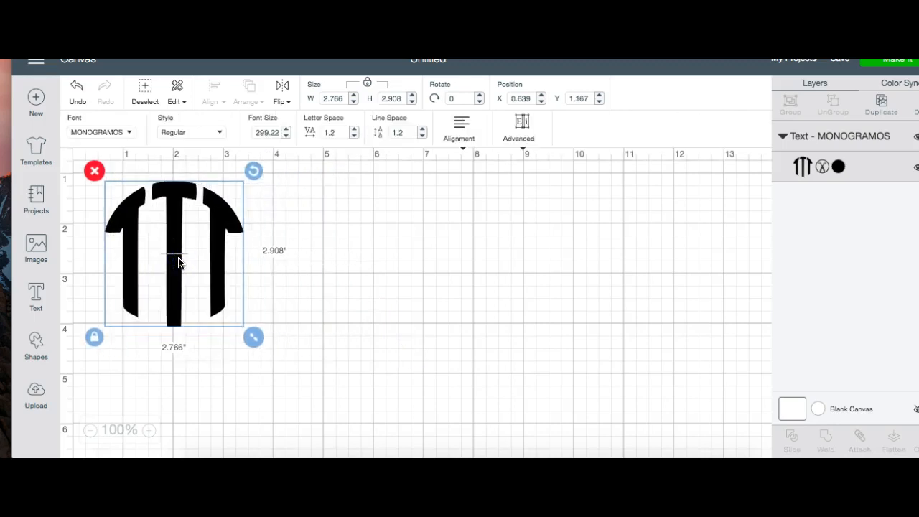
Step: Extend the text to "tnl" and enlarge it to about 11.85 inches wide across the canvas
double_click(199, 266)
click(236, 388)
text(nl)
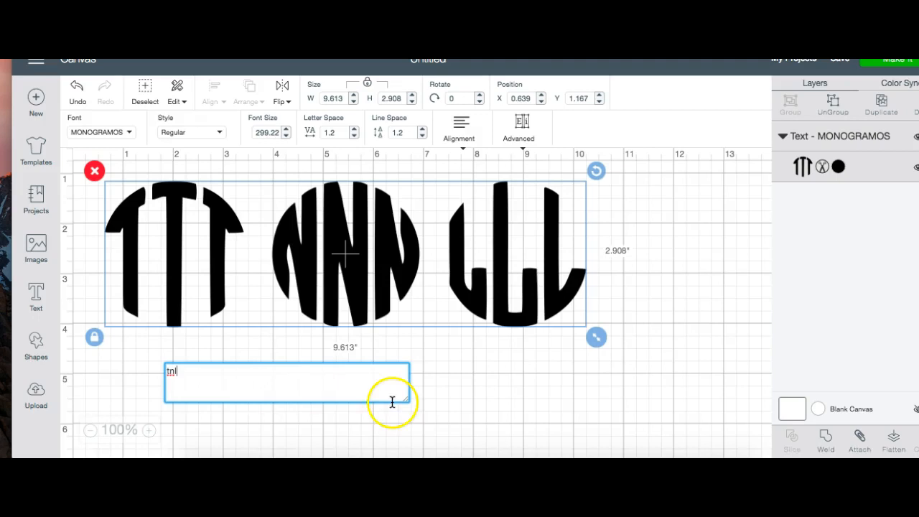
drag(598, 338, 712, 413)
drag(582, 345, 573, 316)
drag(475, 295, 475, 335)
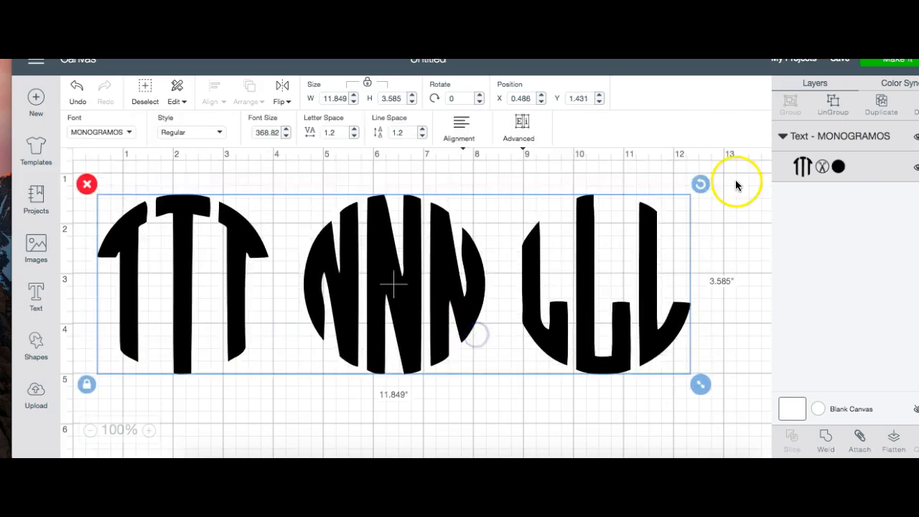
Step: Ungroup the text into separate letters and hide the N and L layers, leaving only the T on the canvas
click(829, 110)
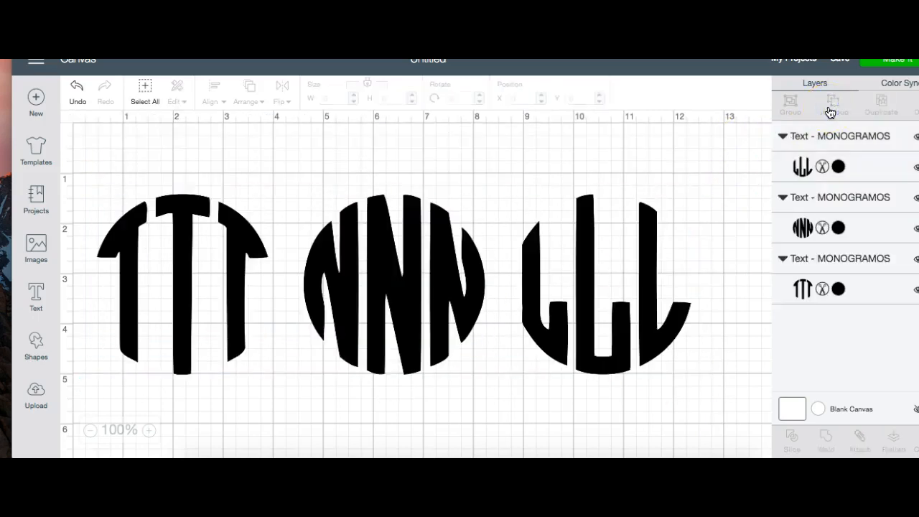
drag(368, 282, 359, 323)
drag(205, 309, 213, 296)
drag(345, 287, 363, 260)
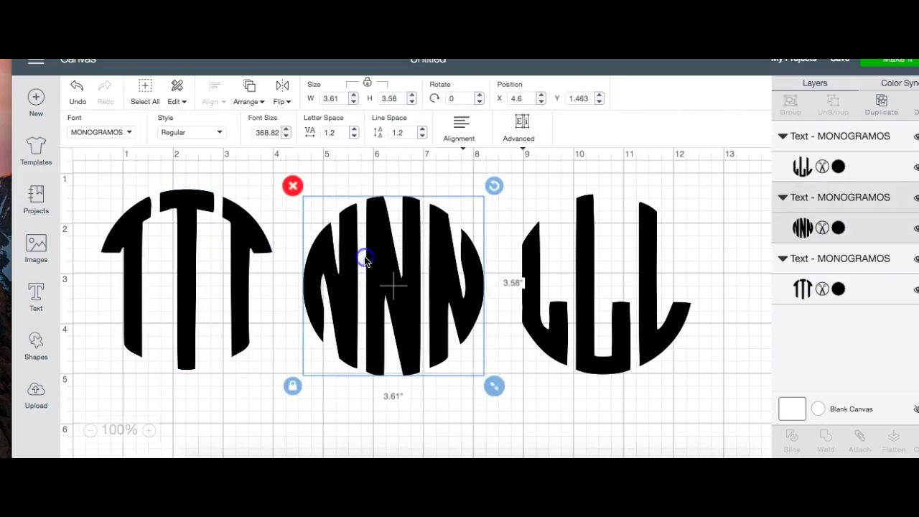
click(916, 200)
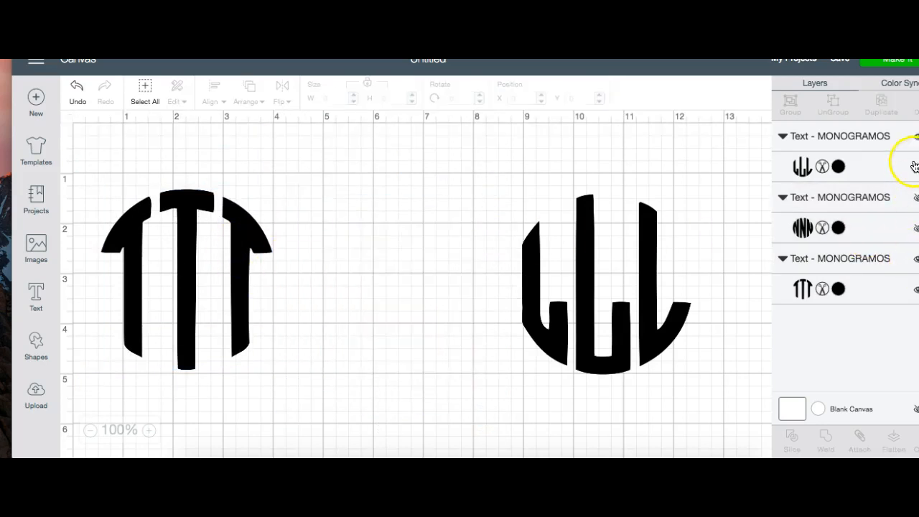
click(916, 138)
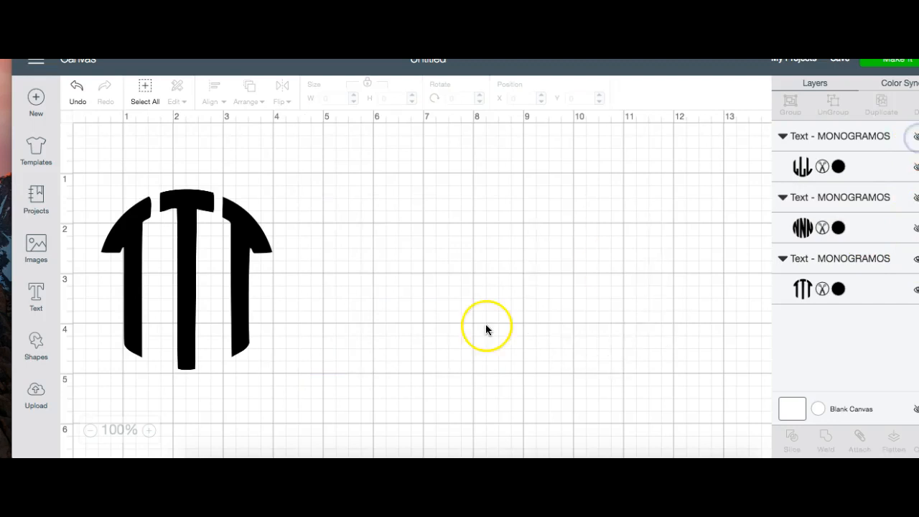
Step: Set the T's width to 4 inches and place it at about X 3.29, Y 1.5
drag(194, 288, 293, 244)
drag(379, 343, 469, 415)
double_click(332, 98)
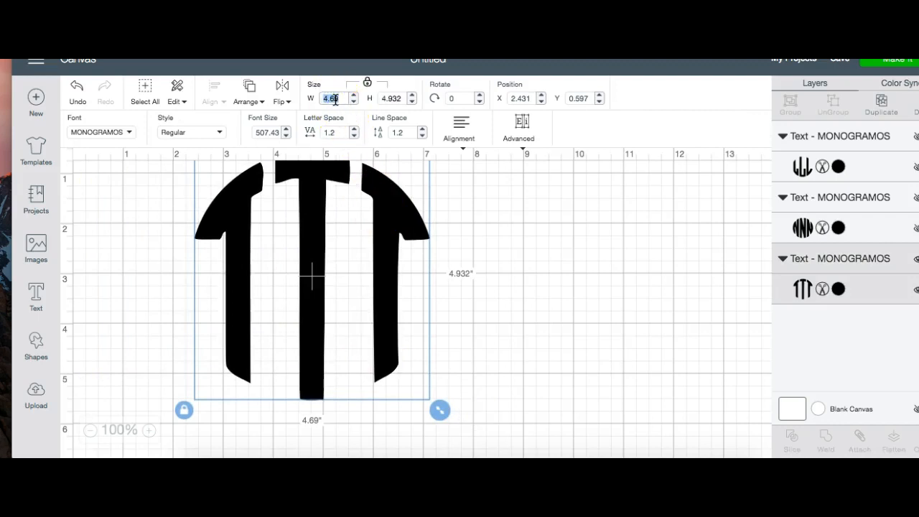
text(4)
key(Return)
click(309, 202)
drag(308, 202, 351, 248)
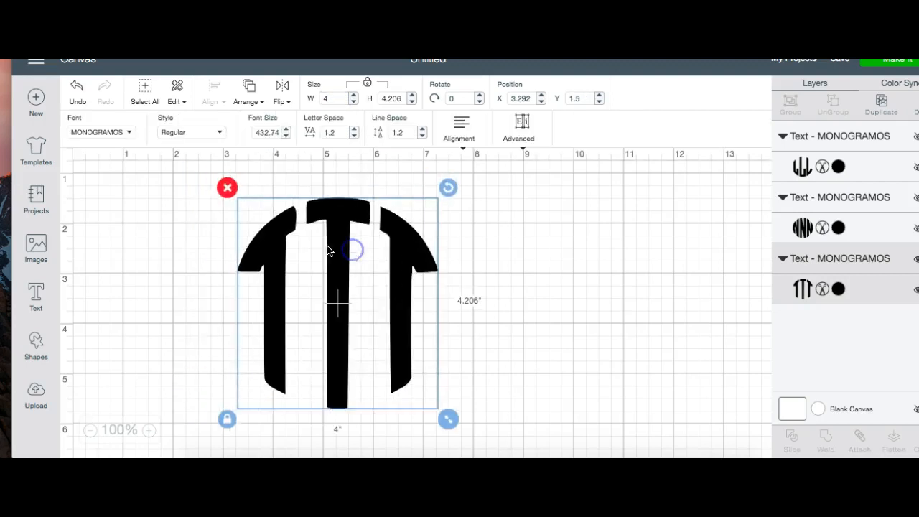
Step: Insert a square, unlock its proportions and stretch it to about 2.9 by 4.7 inches over the middle and right T shapes
click(36, 343)
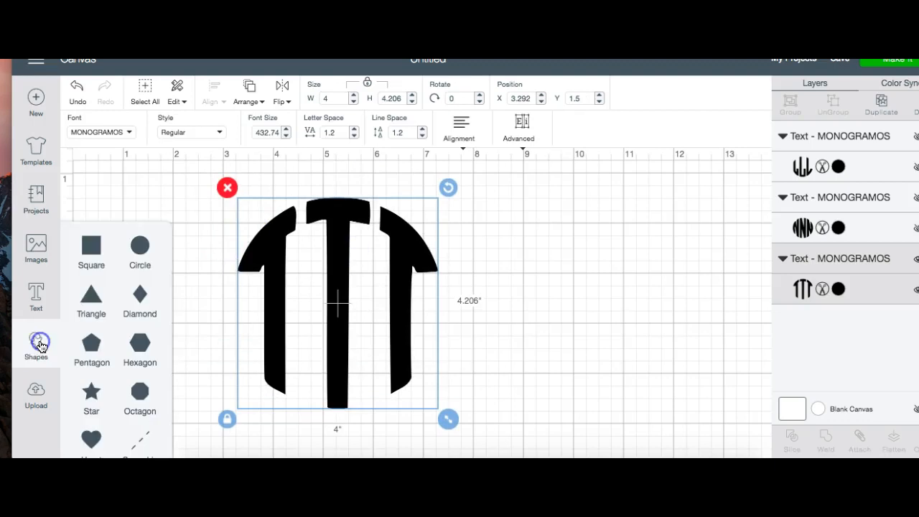
click(89, 248)
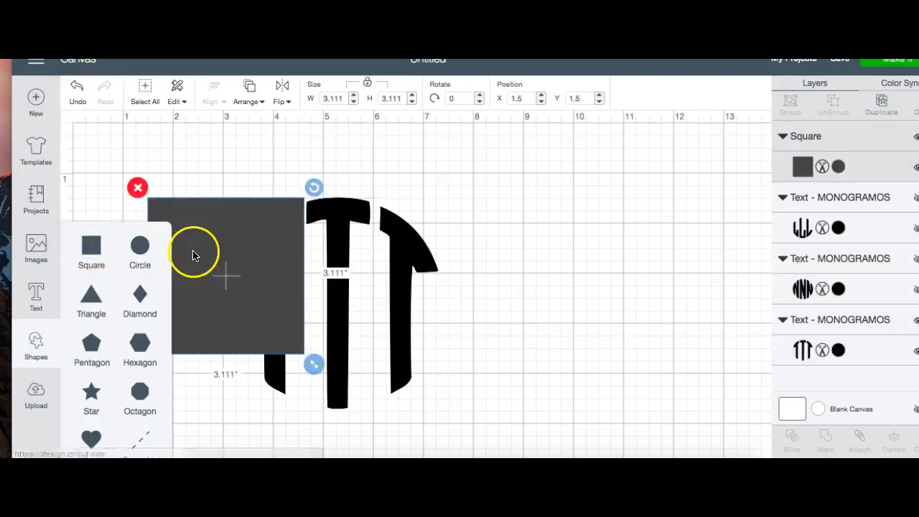
click(269, 271)
drag(269, 271, 468, 228)
click(335, 320)
mouse_move(511, 321)
mouse_down()
mouse_move(472, 371)
mouse_move(483, 394)
mouse_move(503, 400)
mouse_up()
drag(453, 361, 409, 388)
click(291, 428)
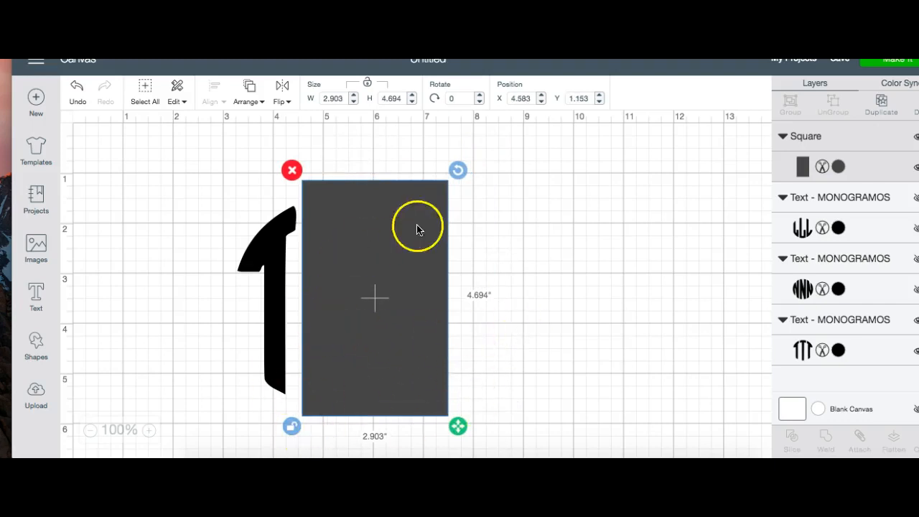
Step: Slice the T monogram with the rectangle covering its middle and right letters
click(239, 311)
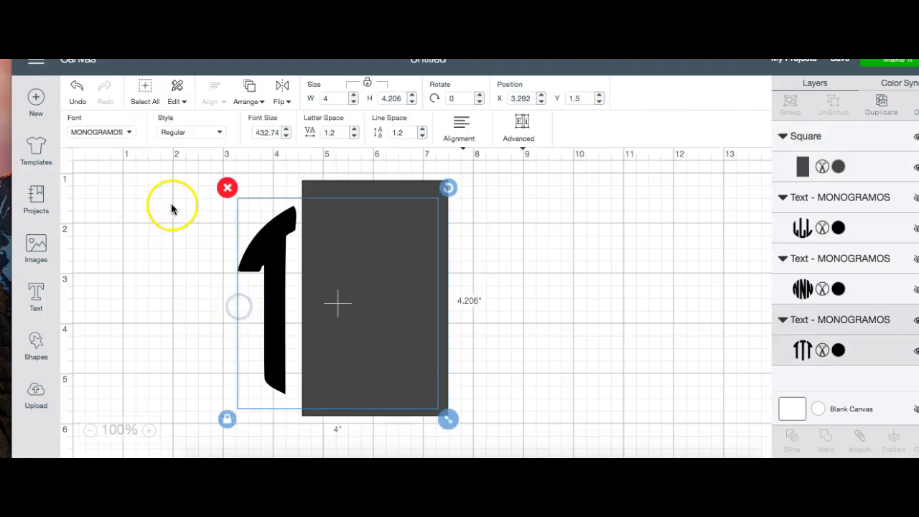
click(144, 94)
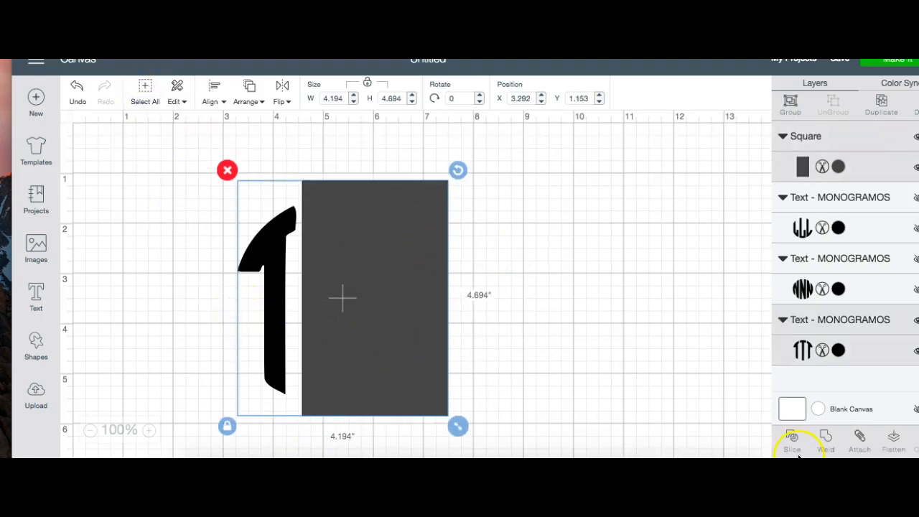
click(795, 437)
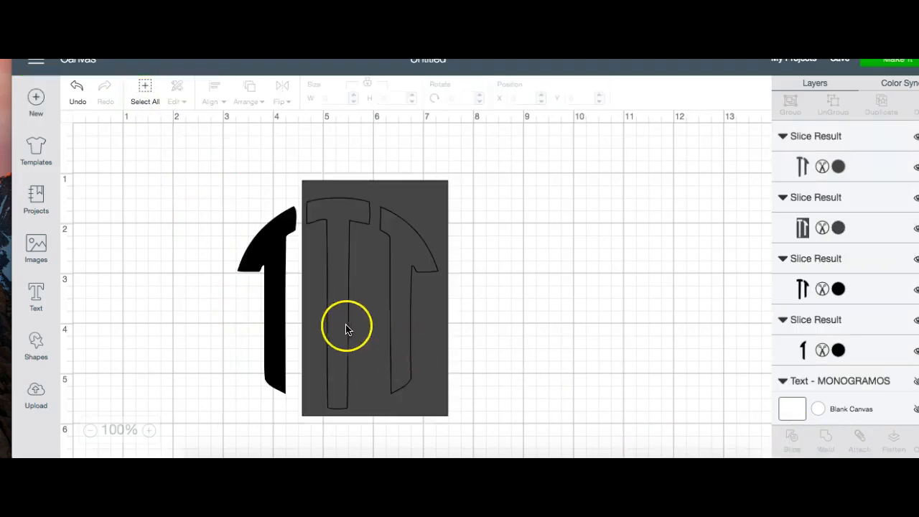
Step: Delete the rectangle and all slice results except the left T, and move that T to about X 1.65, Y 0.52
click(331, 309)
drag(331, 309, 535, 296)
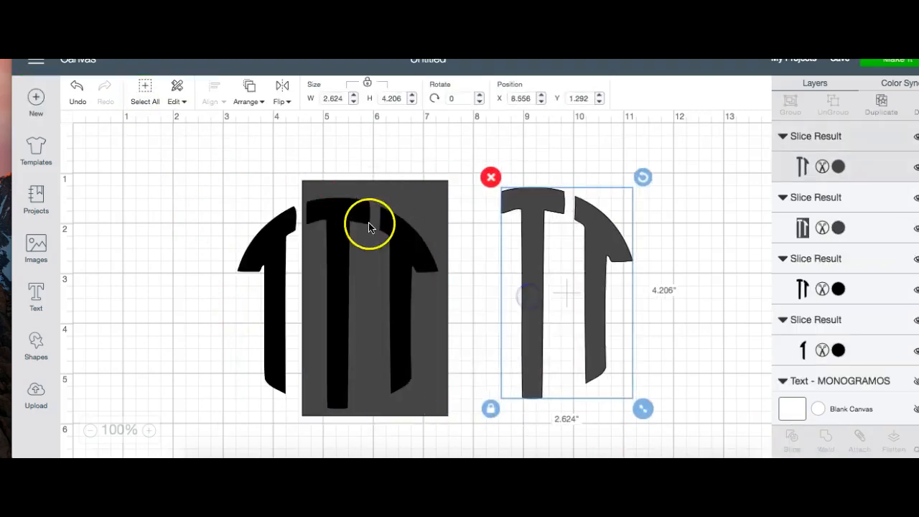
click(491, 176)
drag(345, 250, 546, 255)
click(489, 178)
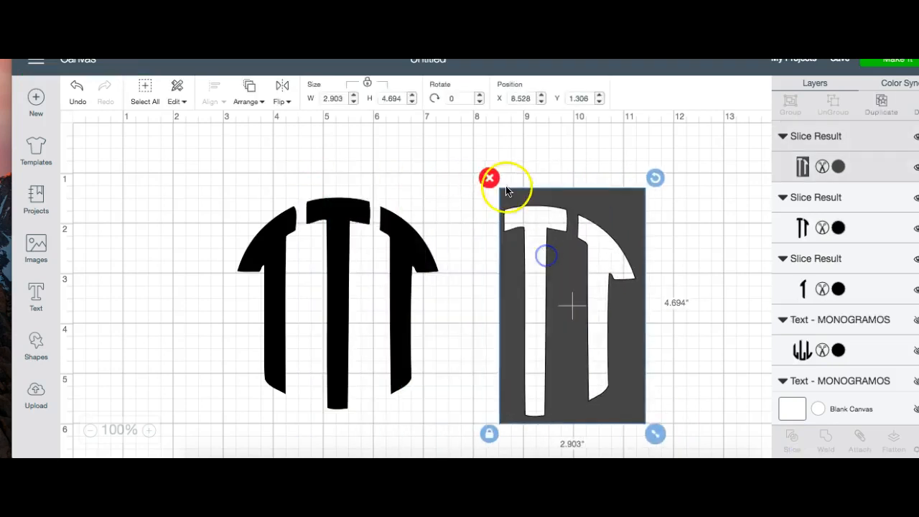
click(346, 229)
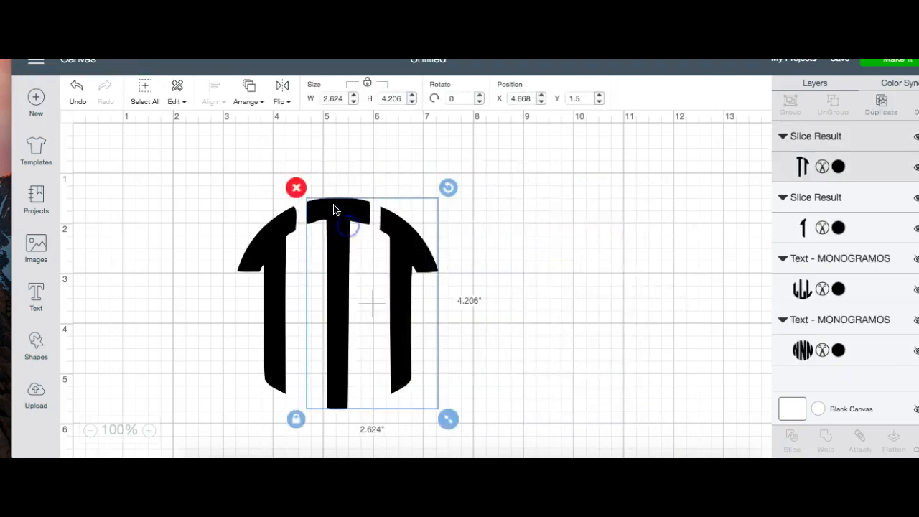
click(298, 186)
drag(270, 290, 192, 240)
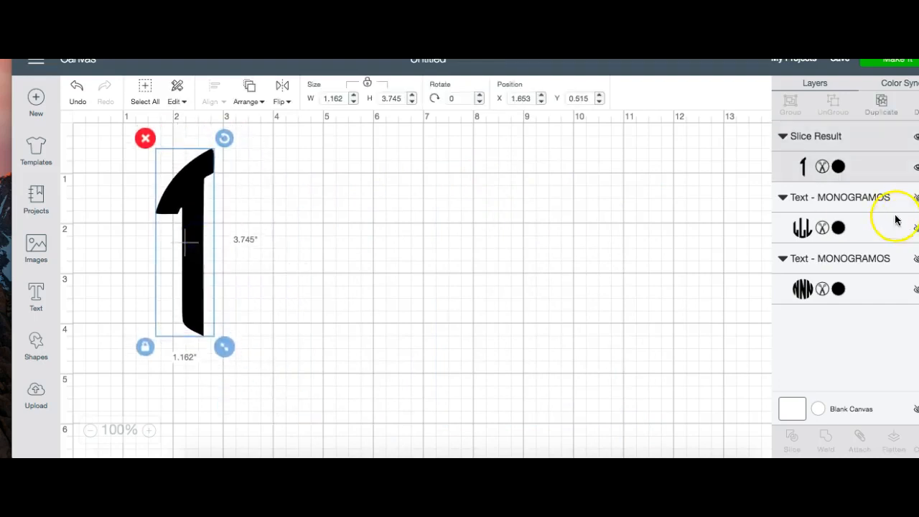
Step: Show the N layer, set its width to 4 inches and place it at about X 5.06, Y 1.45
click(904, 288)
click(915, 261)
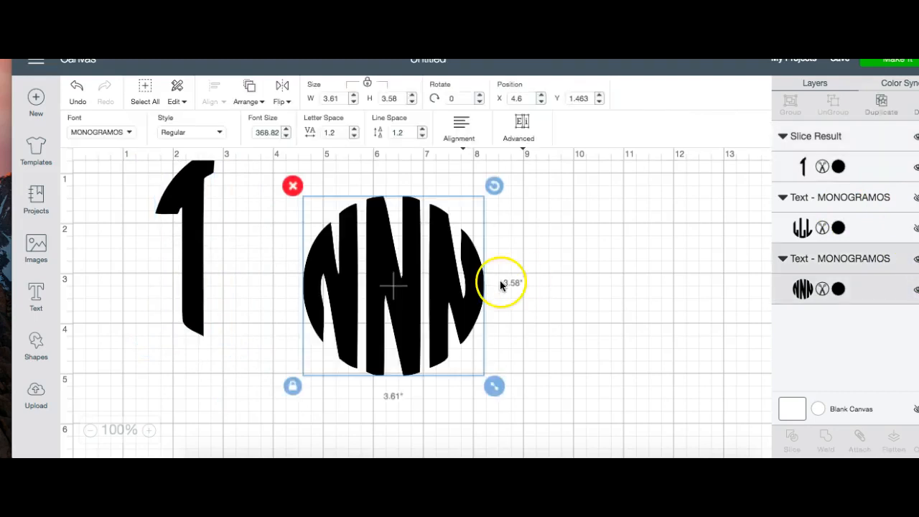
drag(494, 387, 525, 419)
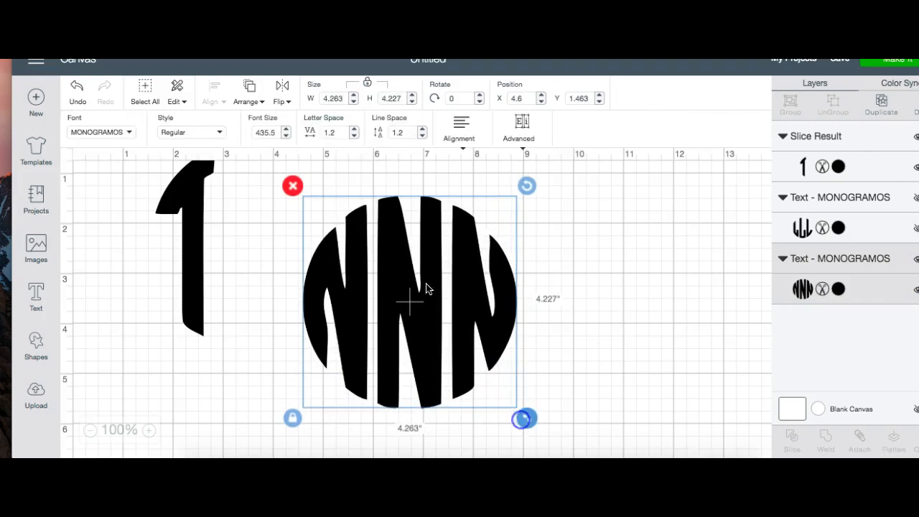
double_click(335, 101)
text(4)
key(Return)
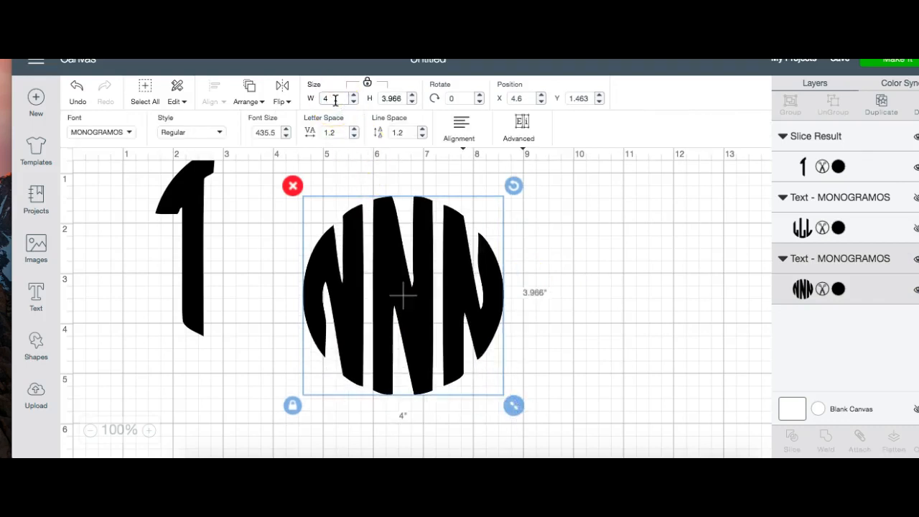
drag(383, 278, 405, 278)
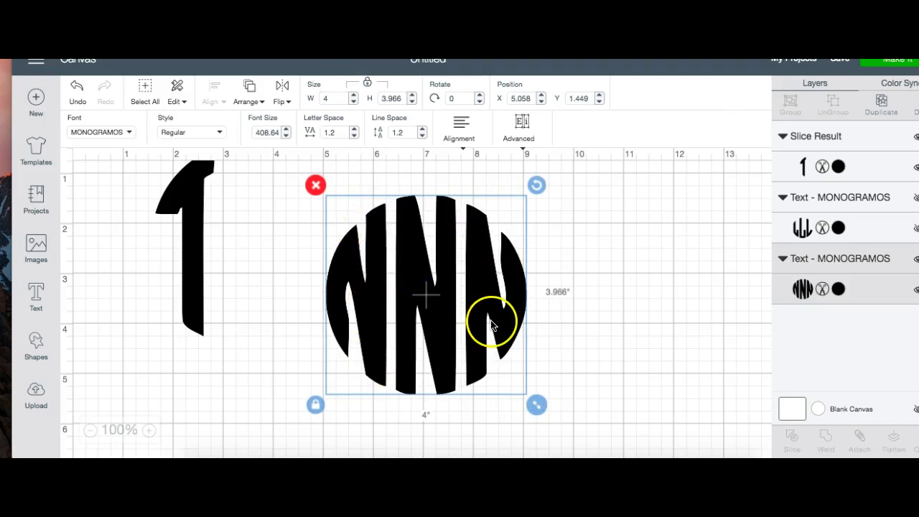
Step: Insert a square, unlock its proportions and stretch it to about 2 by 4.4 inches over the left N
click(38, 347)
click(91, 246)
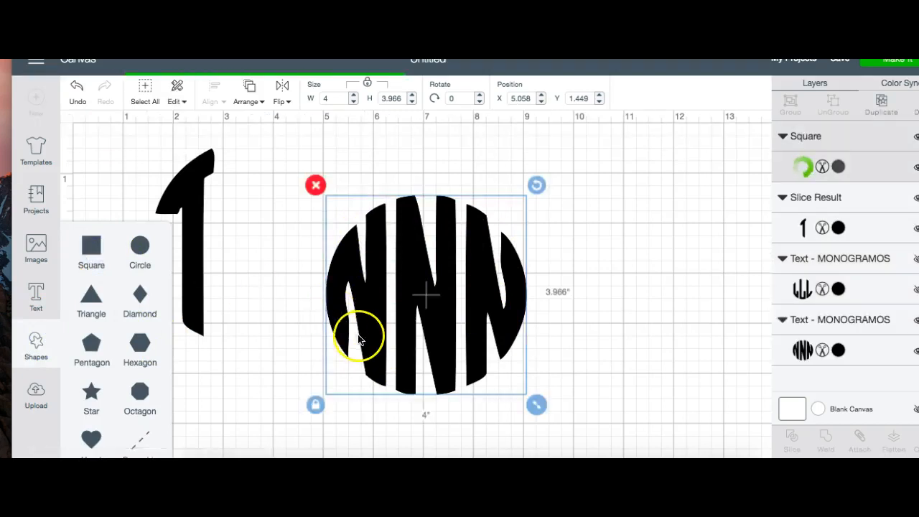
drag(280, 312, 386, 285)
click(260, 378)
drag(437, 376, 385, 447)
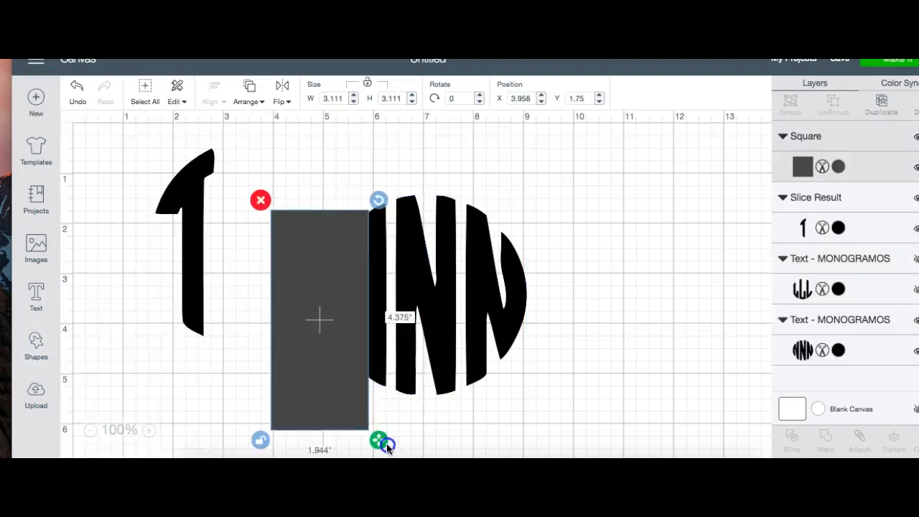
drag(353, 407, 373, 388)
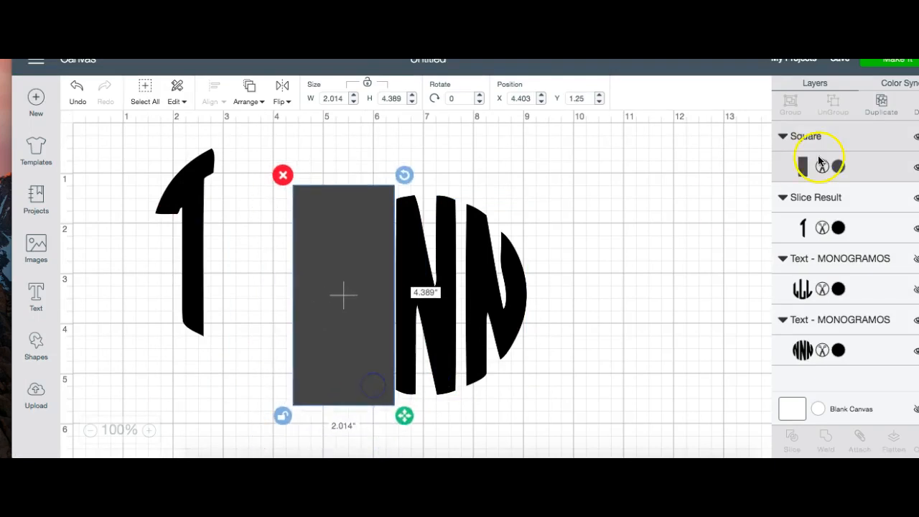
Step: Duplicate the rectangle to cover the right N, leaving the middle N exposed, and select the N lettering
click(881, 101)
drag(395, 313, 538, 288)
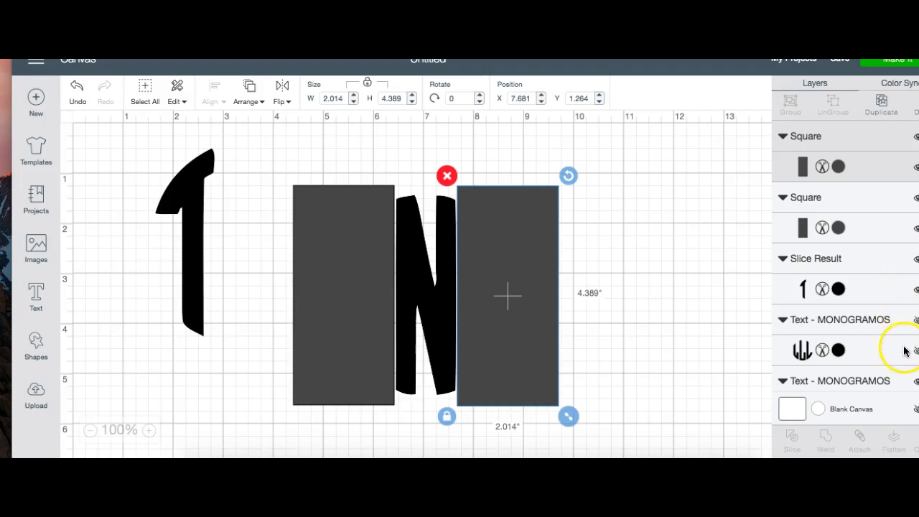
click(420, 285)
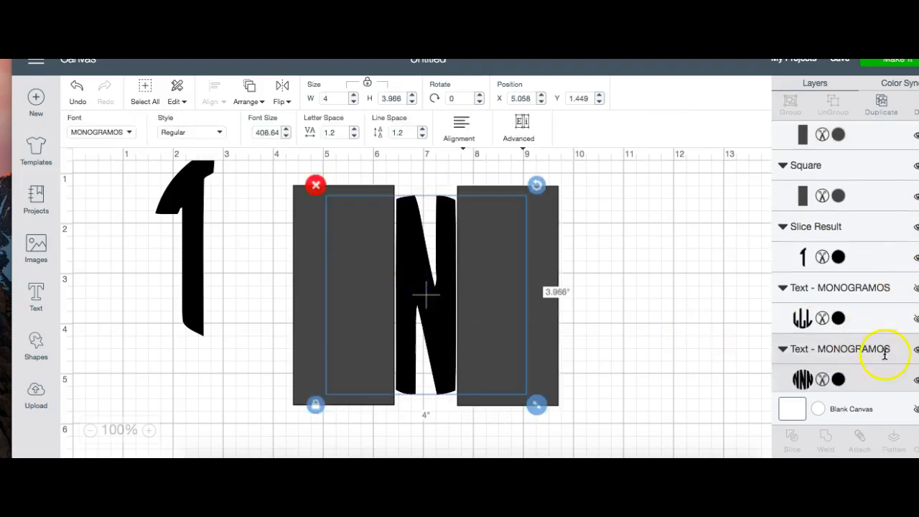
Step: Hide the N lettering and weld the two rectangles into one shape
click(916, 352)
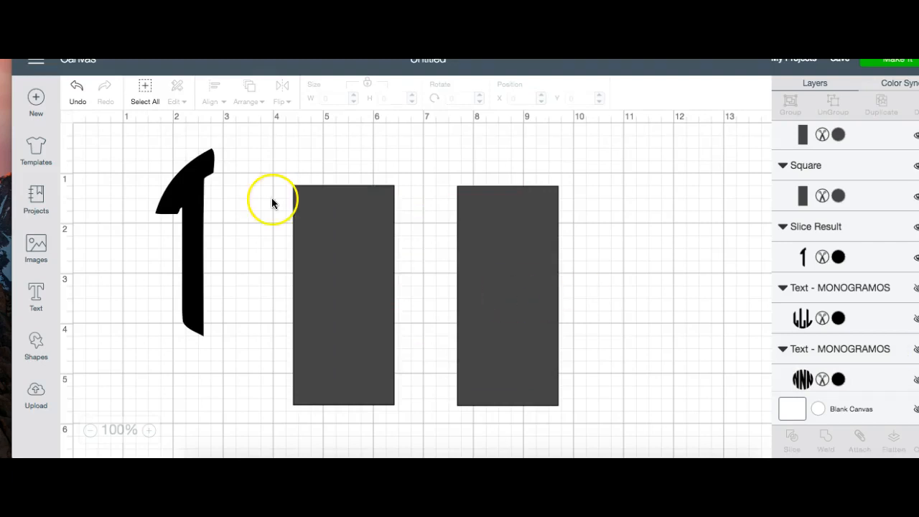
drag(256, 149, 329, 371)
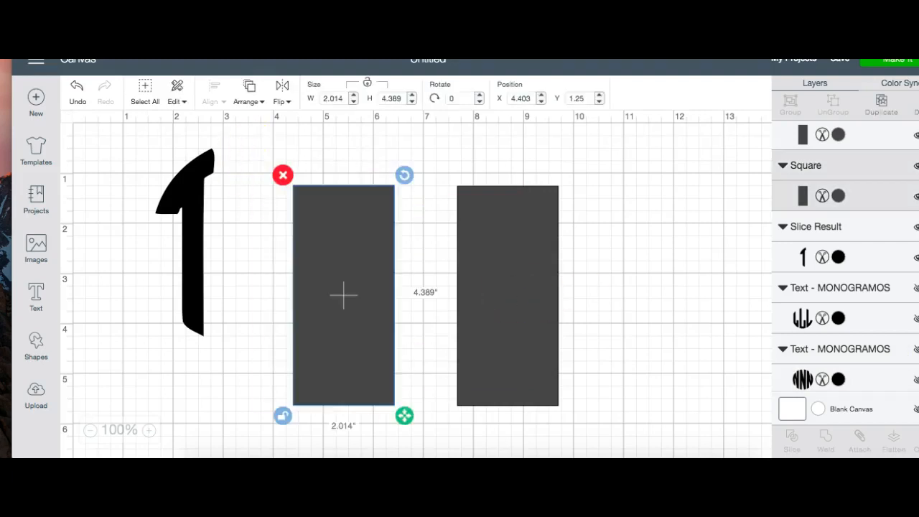
click(591, 433)
drag(579, 429, 273, 146)
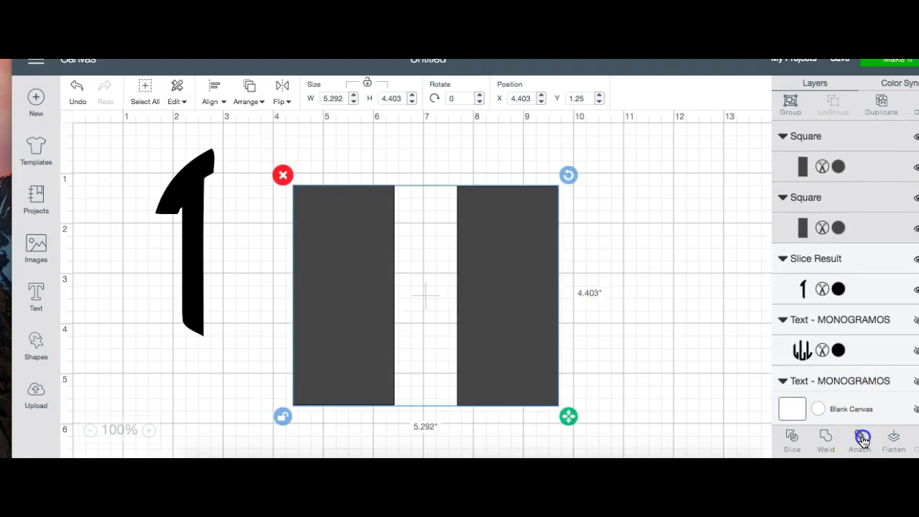
click(862, 439)
click(825, 445)
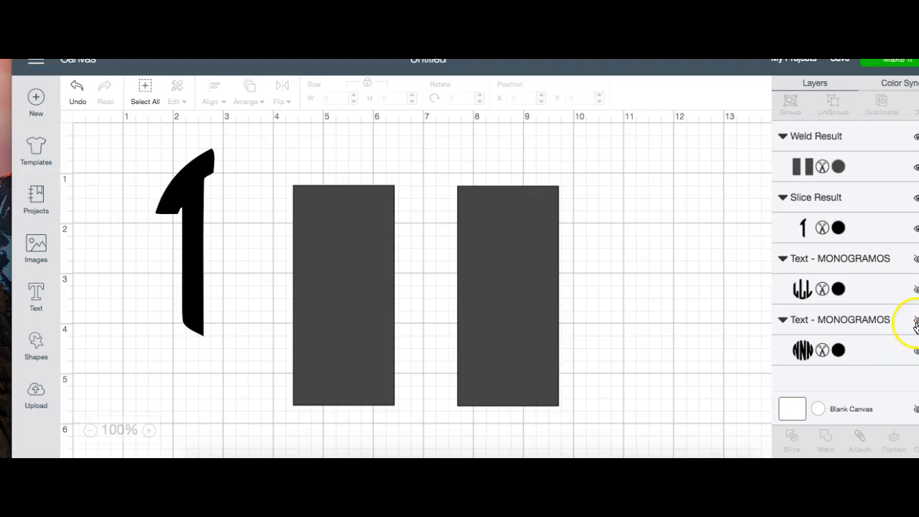
Step: Show the N lettering again and slice it with the welded rectangles
click(915, 323)
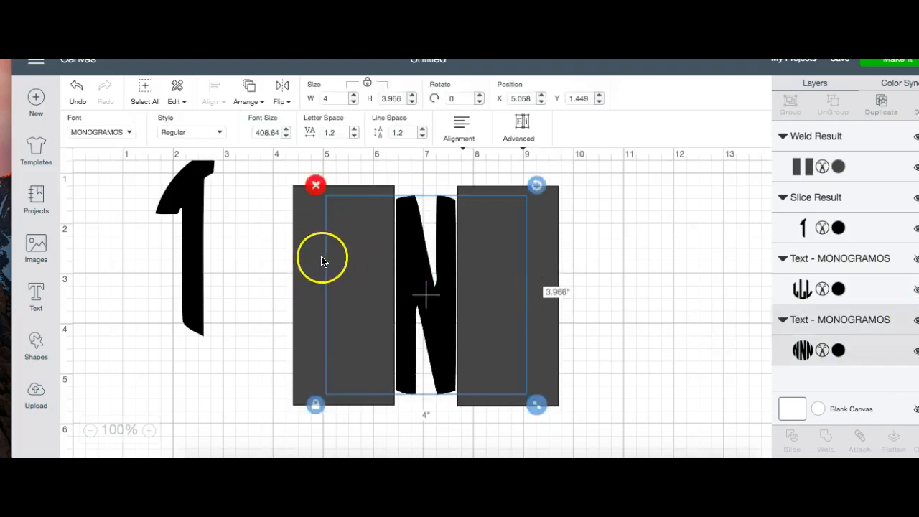
mouse_move(306, 263)
mouse_down()
mouse_move(310, 287)
mouse_move(311, 232)
mouse_move(287, 227)
mouse_move(279, 269)
mouse_move(306, 263)
mouse_up()
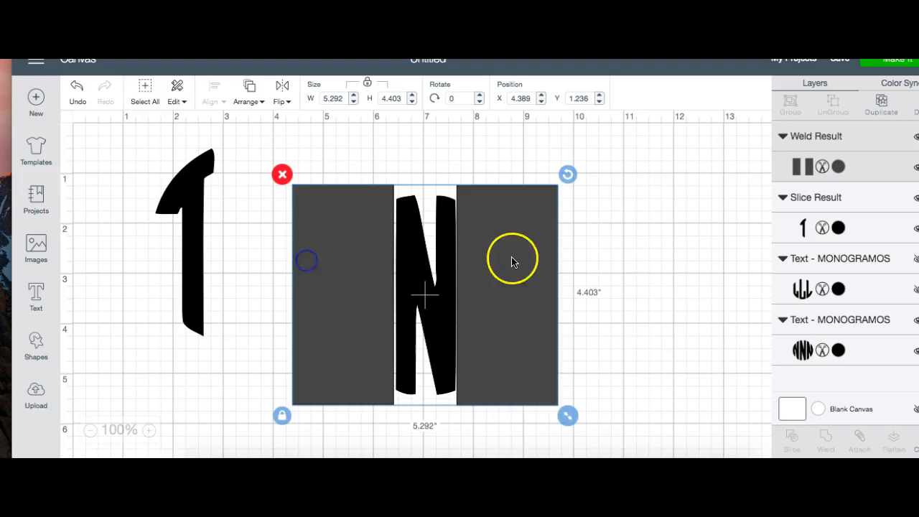
click(591, 237)
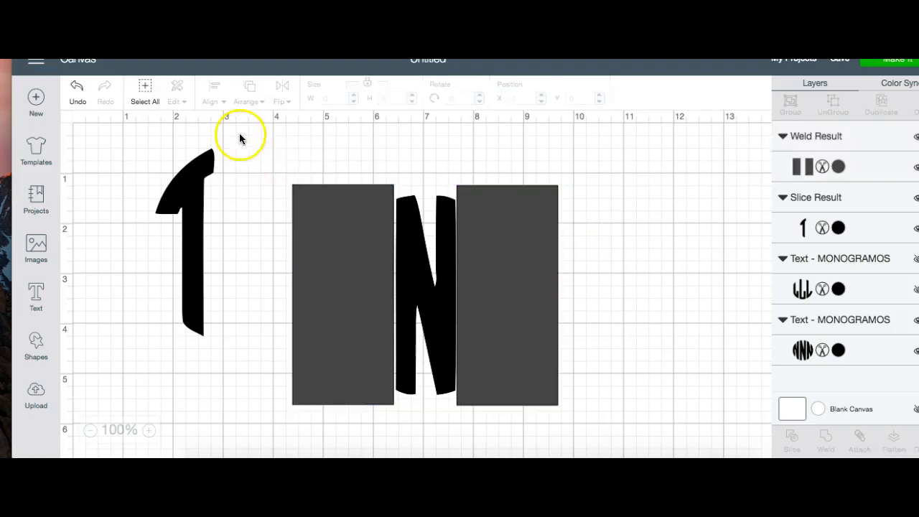
drag(248, 133, 604, 428)
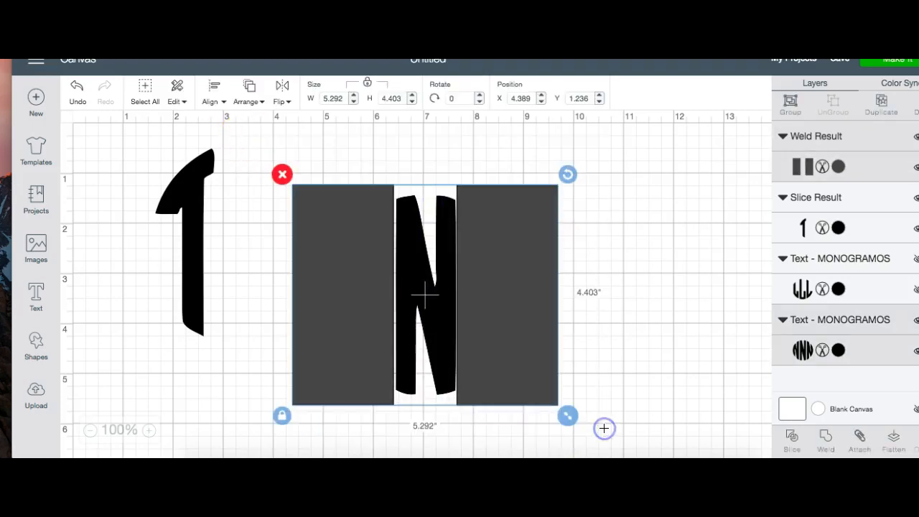
click(794, 440)
Step: Delete all N slice results except the middle N, and move that N beside the T at about X 2.94, Y 0.49
drag(492, 342, 675, 349)
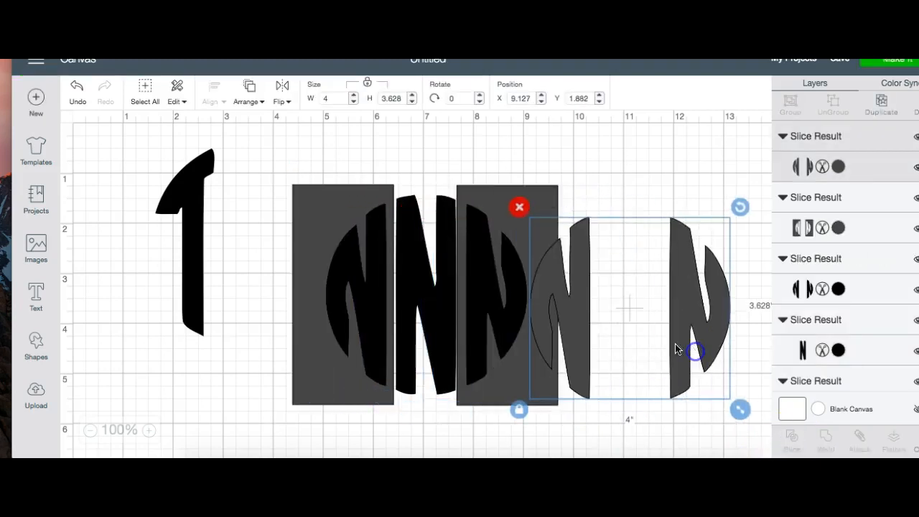
click(519, 207)
drag(381, 291, 581, 308)
click(481, 194)
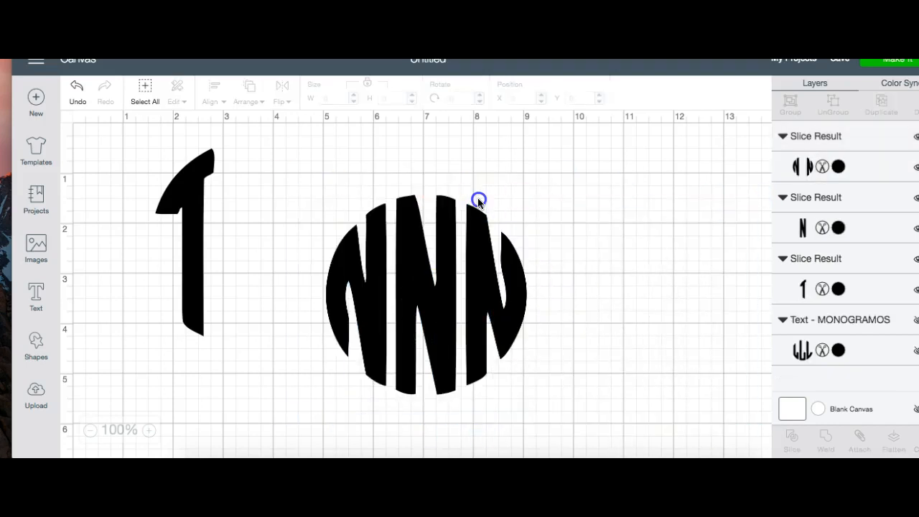
drag(478, 266, 643, 300)
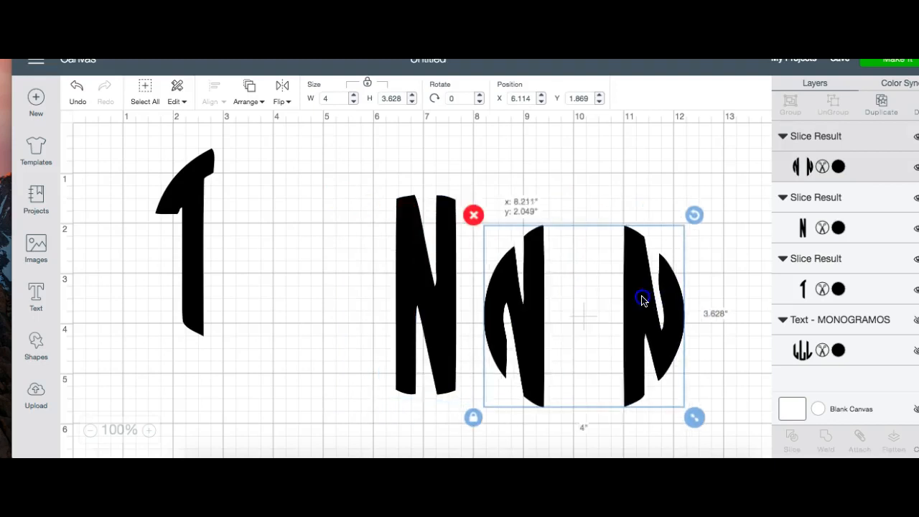
click(474, 214)
drag(446, 306, 268, 257)
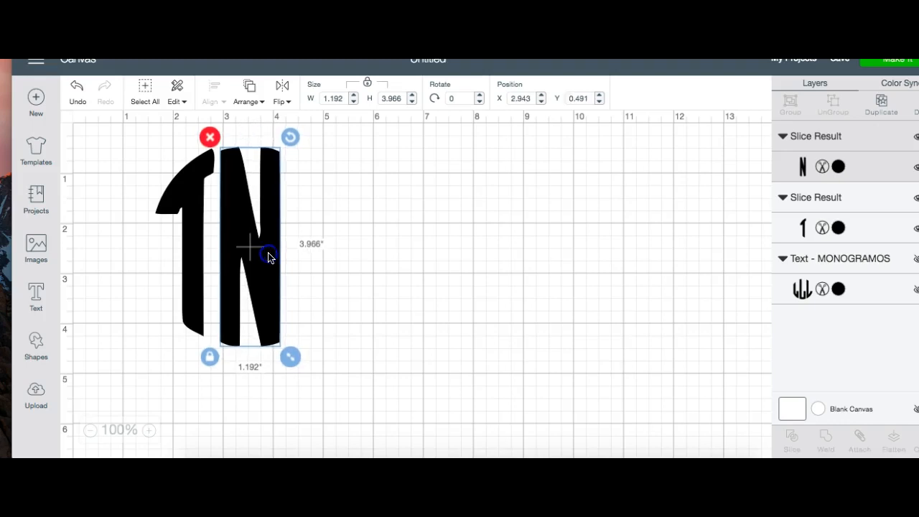
click(413, 282)
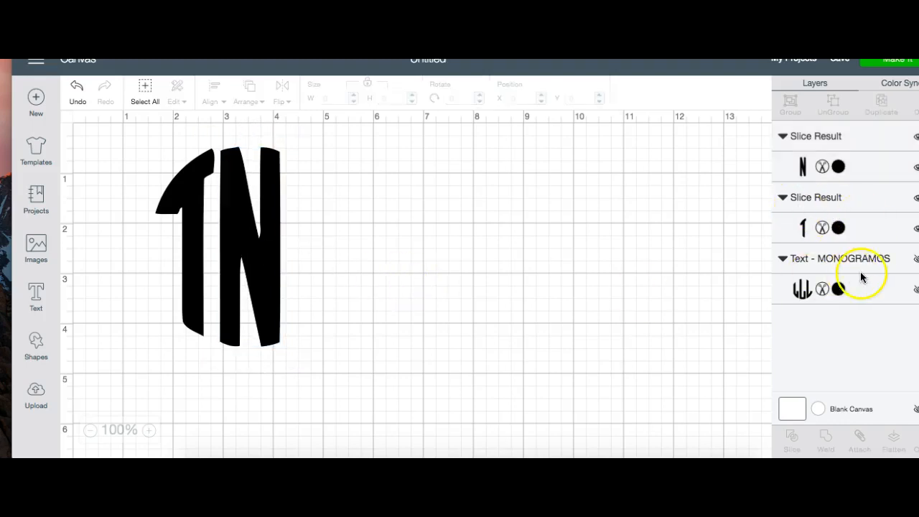
Step: Show the L lettering and cover its left and middle L with an unlocked square stretched to about 3.13 by 4.13 inches
click(915, 259)
drag(602, 307, 508, 303)
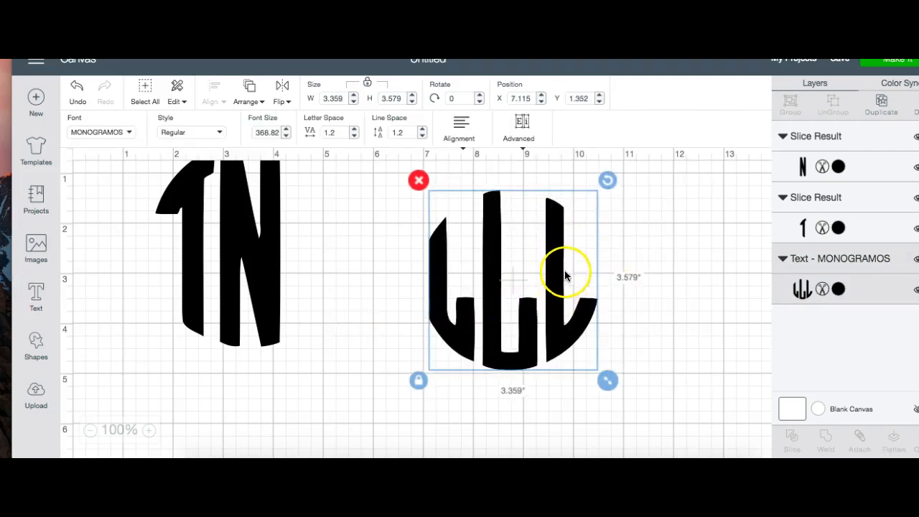
click(36, 345)
click(91, 246)
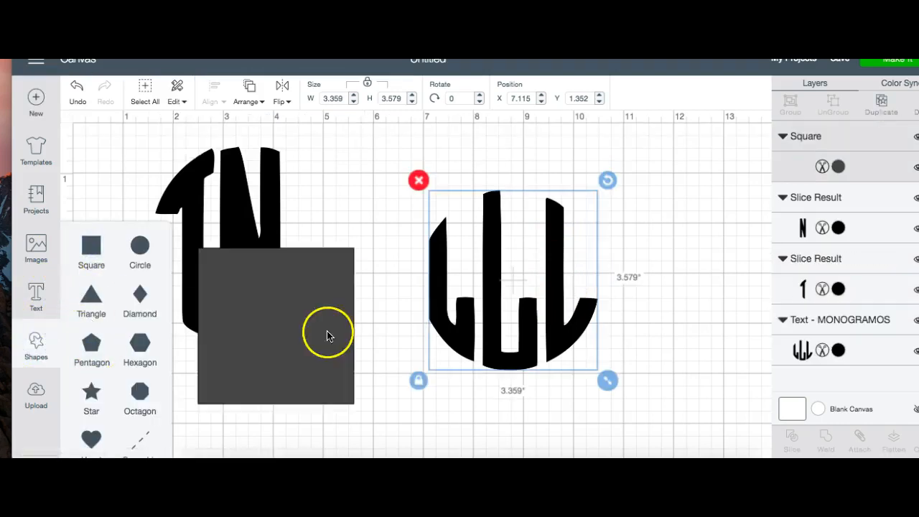
drag(270, 380, 461, 317)
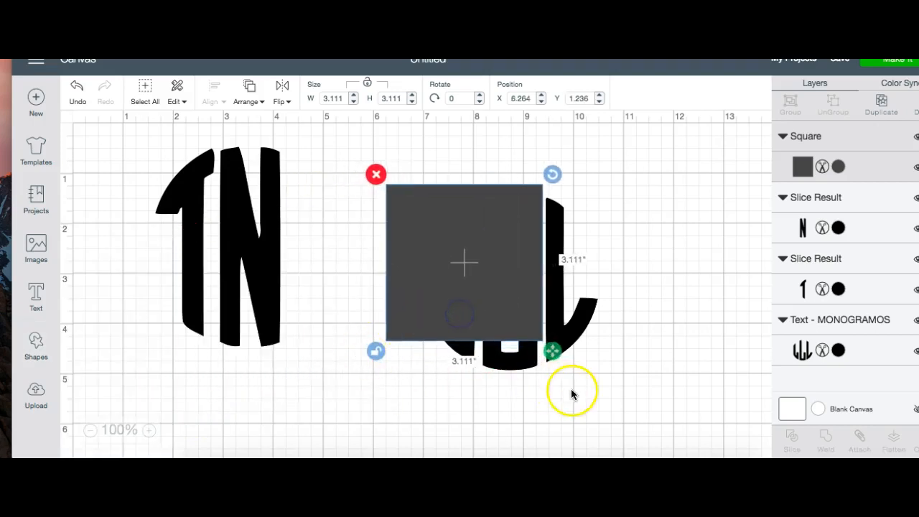
drag(548, 356, 552, 406)
click(375, 404)
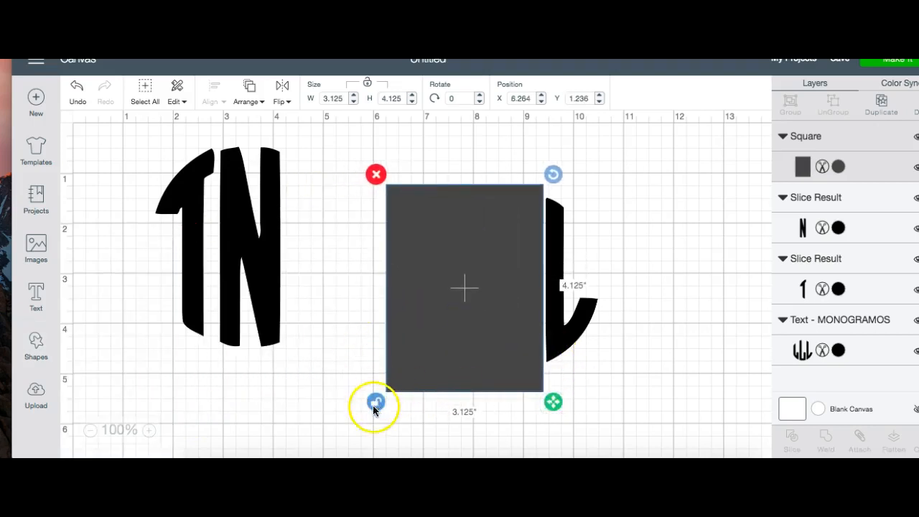
Step: Select the rectangle together with the L lettering and slice them
click(655, 348)
drag(359, 145, 624, 450)
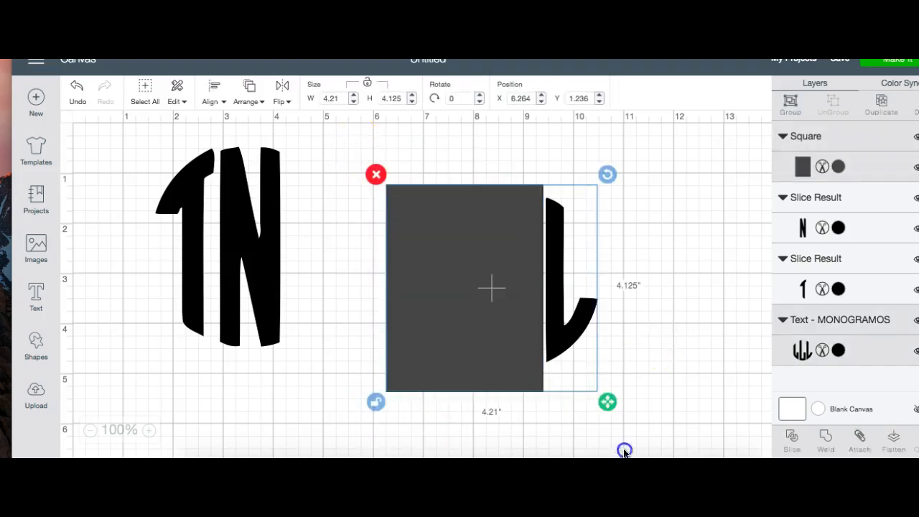
click(792, 440)
Step: Delete the rectangle pieces and the left and middle L, keeping only the right L
drag(467, 303, 423, 361)
click(398, 206)
click(448, 300)
click(349, 232)
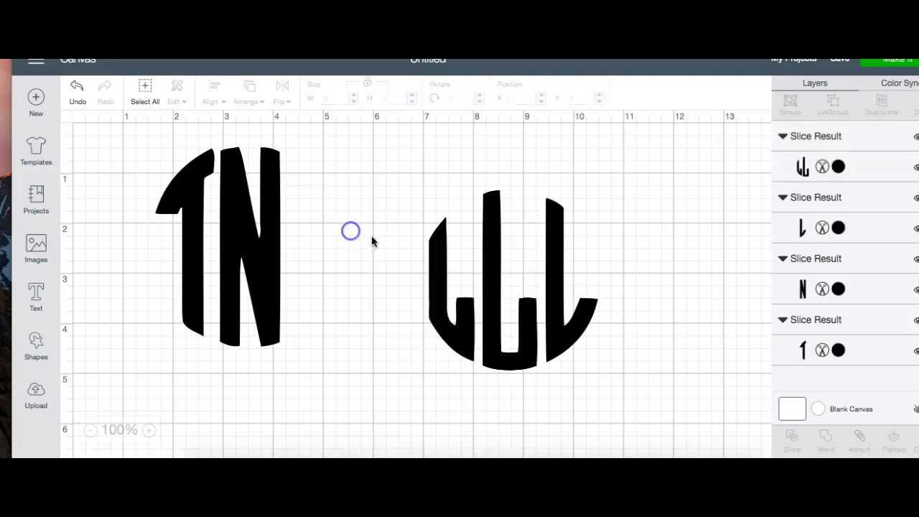
click(465, 294)
drag(466, 294, 450, 332)
click(394, 242)
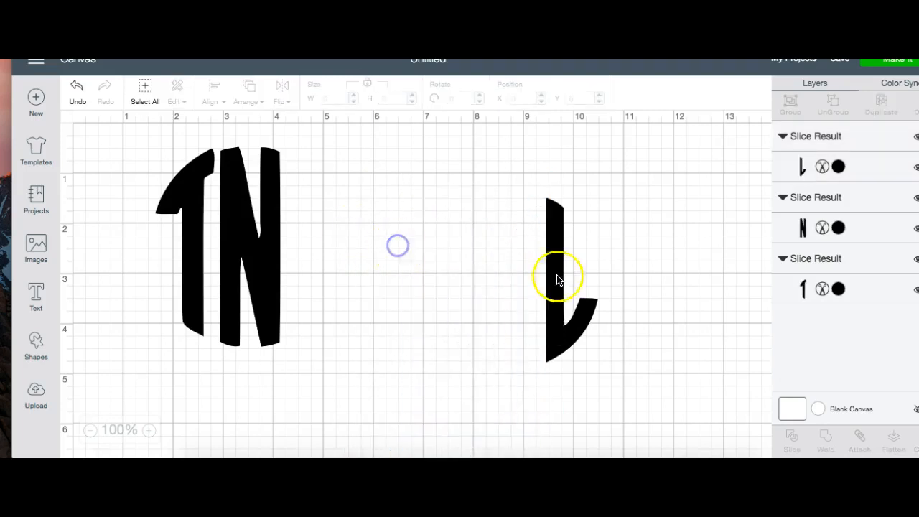
Step: Try a width of 4 inches on the right L, and undo the resize
click(558, 288)
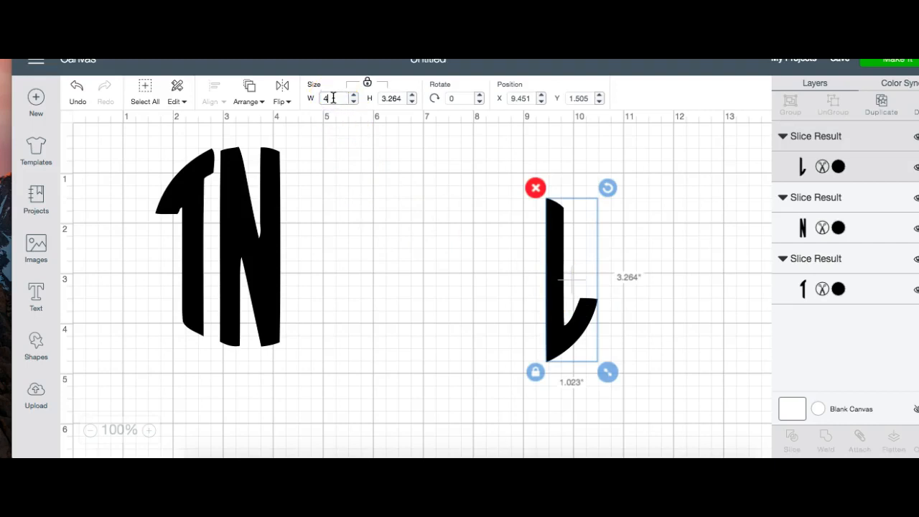
key(Return)
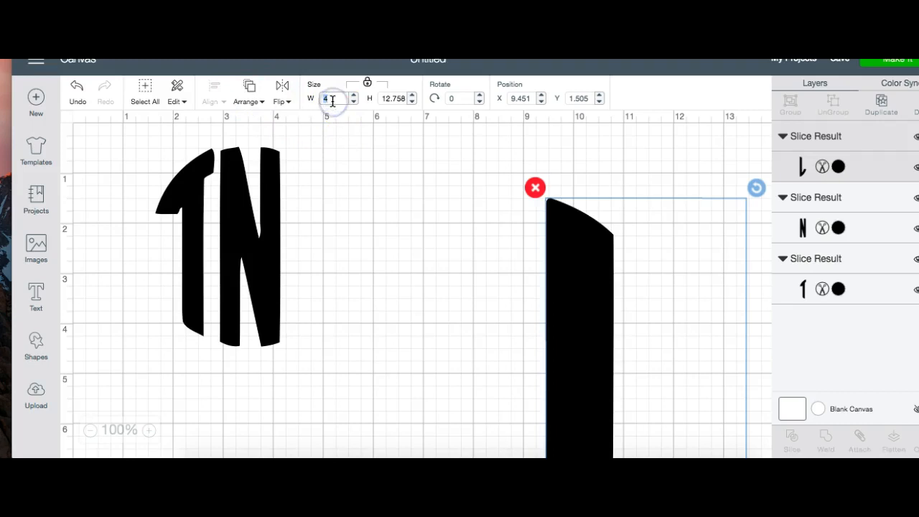
click(78, 84)
Step: Move the L beside the N at about X 4.24, Y 0.56, and enlarge it to about 1.19 by 3.79 inches
drag(553, 260, 292, 211)
drag(348, 324, 375, 350)
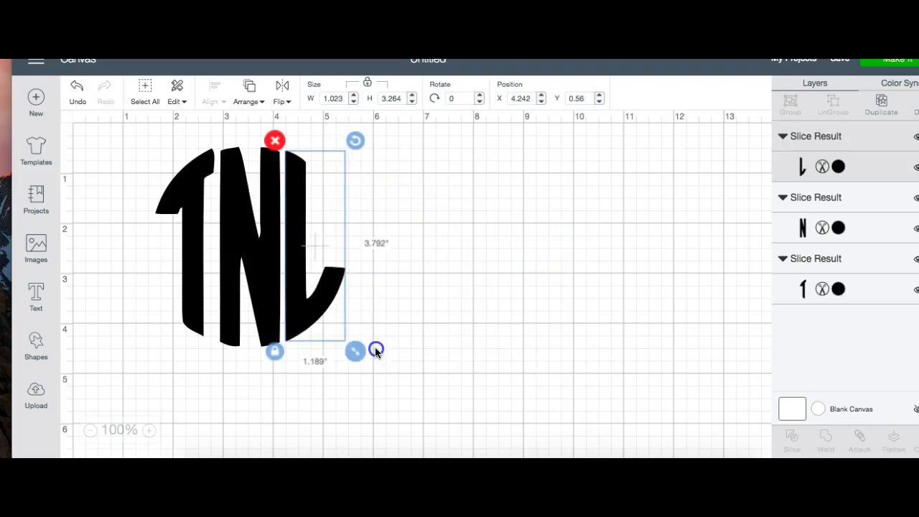
click(503, 363)
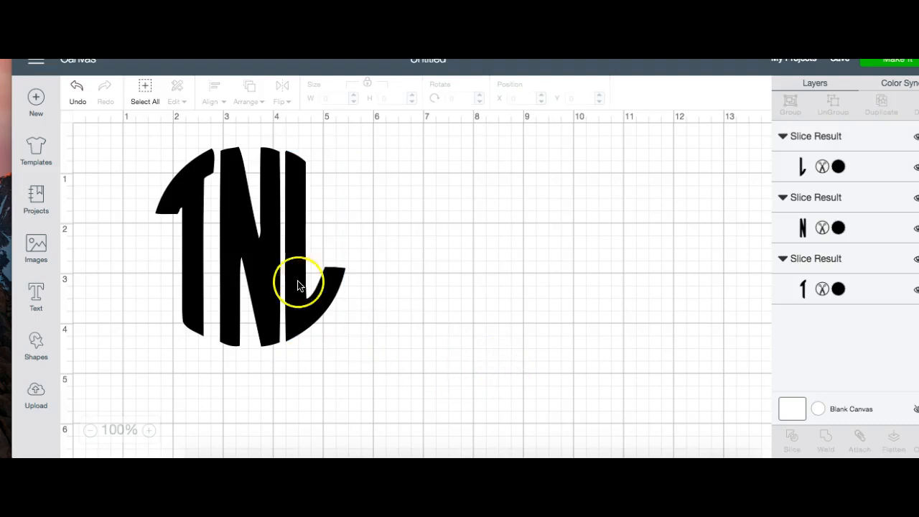
Step: Nudge the T closer to the N, to about X 1.69, Y 0.58
drag(192, 271, 196, 274)
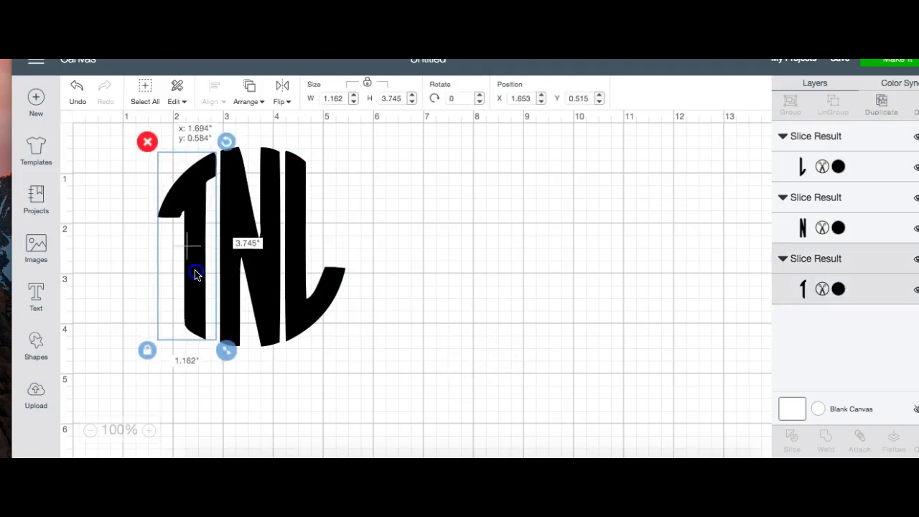
click(435, 343)
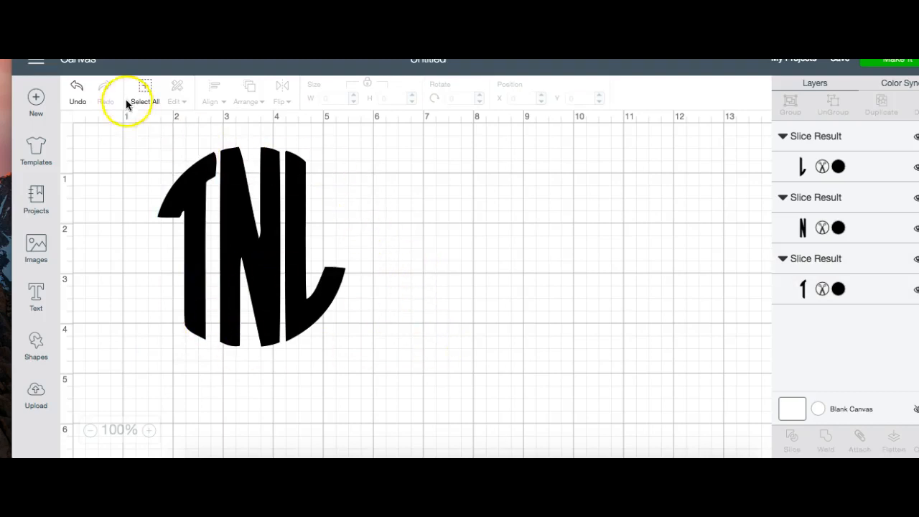
click(144, 91)
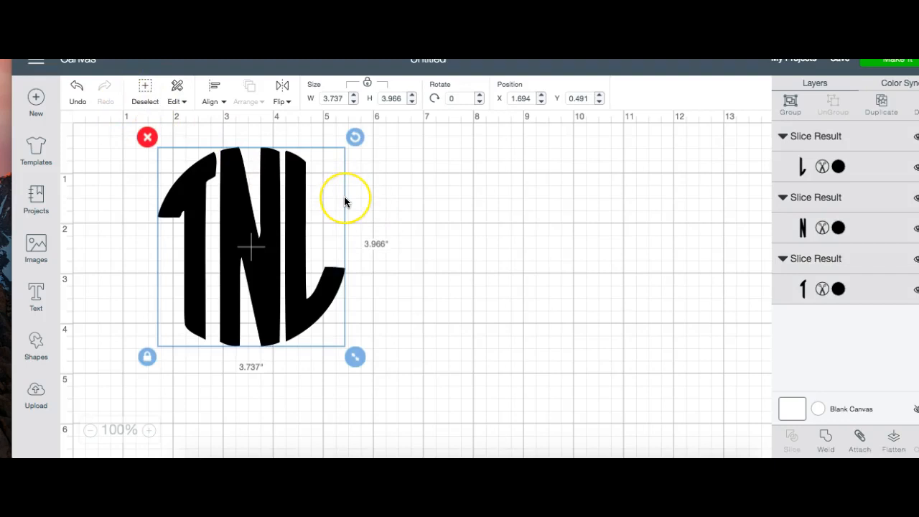
click(486, 213)
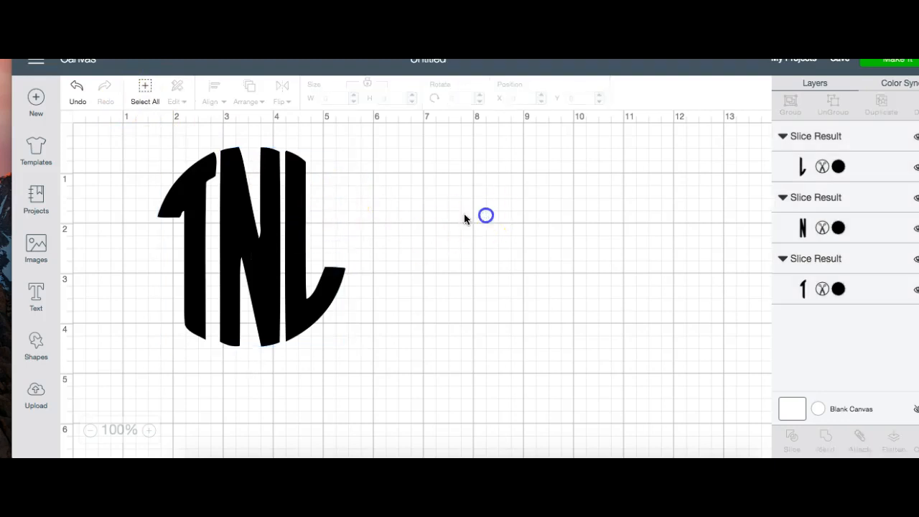
Step: Nudge the L down to about Y 0.62 and shrink it slightly to about 1.18 by 3.76 inches
click(300, 238)
drag(299, 239, 300, 241)
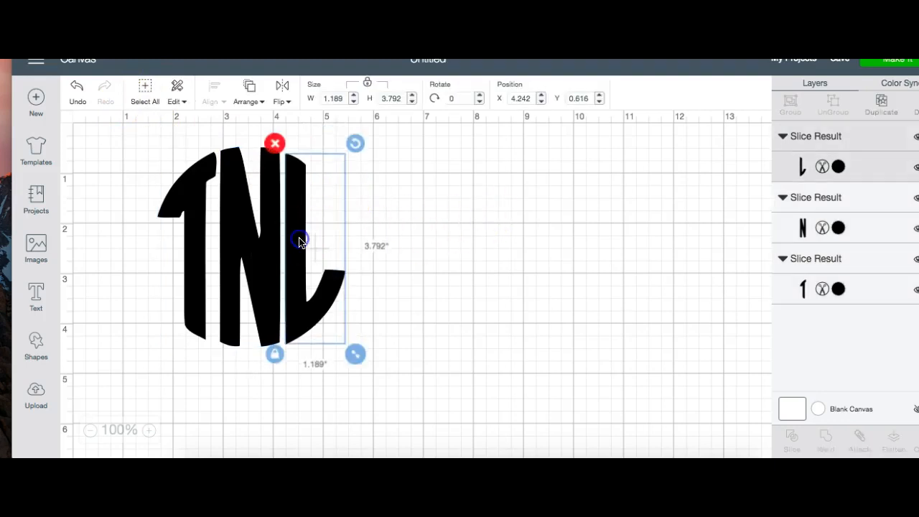
drag(361, 355, 359, 354)
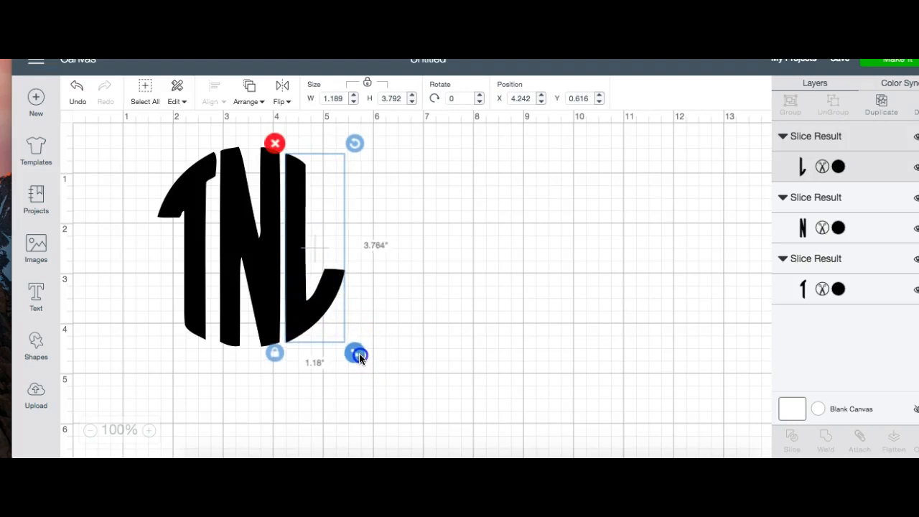
click(446, 359)
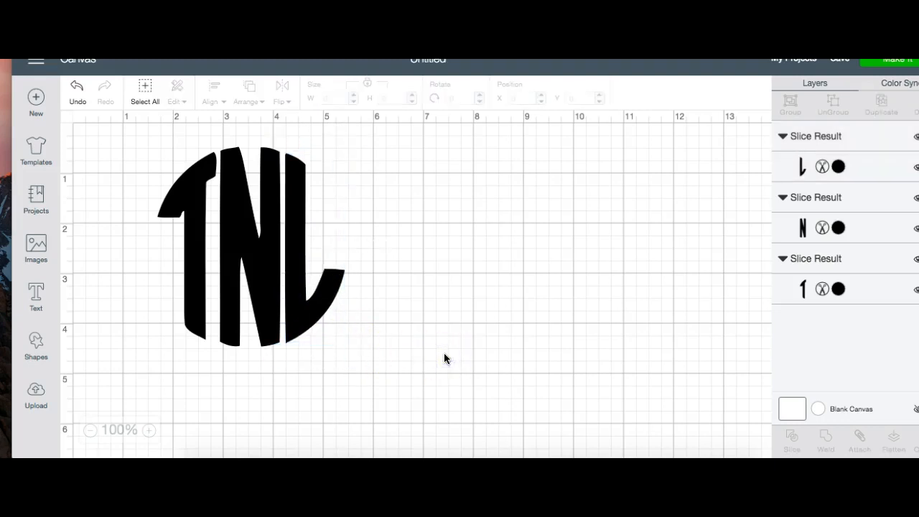
Step: Select the T, N and L together and attach them as one monogram
drag(106, 130, 375, 367)
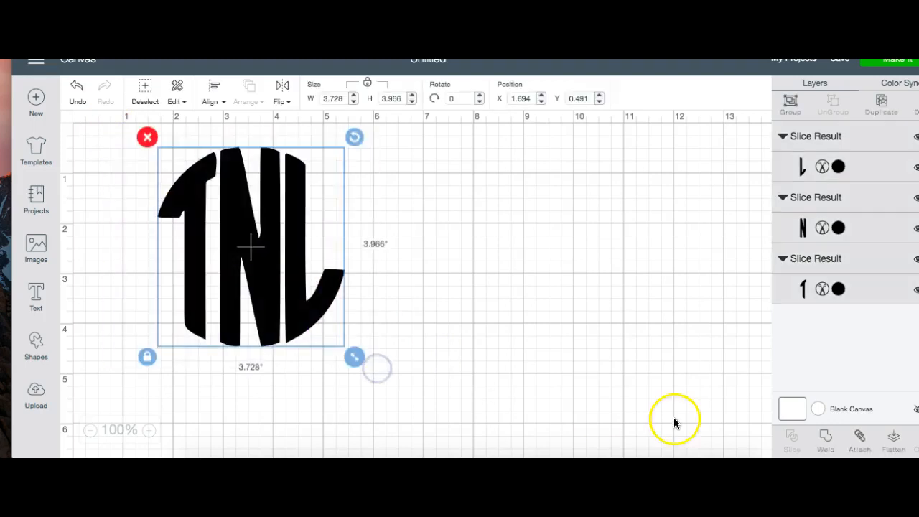
click(862, 438)
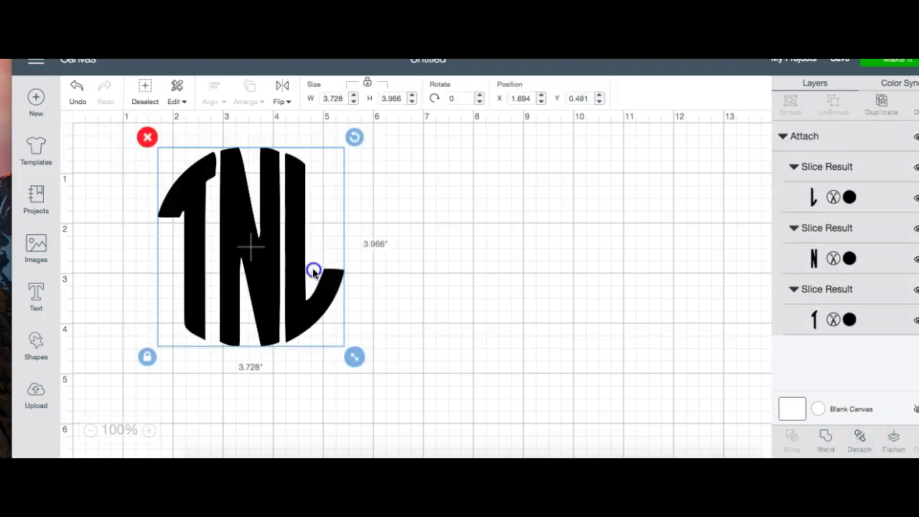
Step: Shrink the attached monogram to about 2.49 by 2.65 inches and place it at about X 5.36, Y 1.87
drag(296, 261, 415, 289)
drag(471, 378, 431, 314)
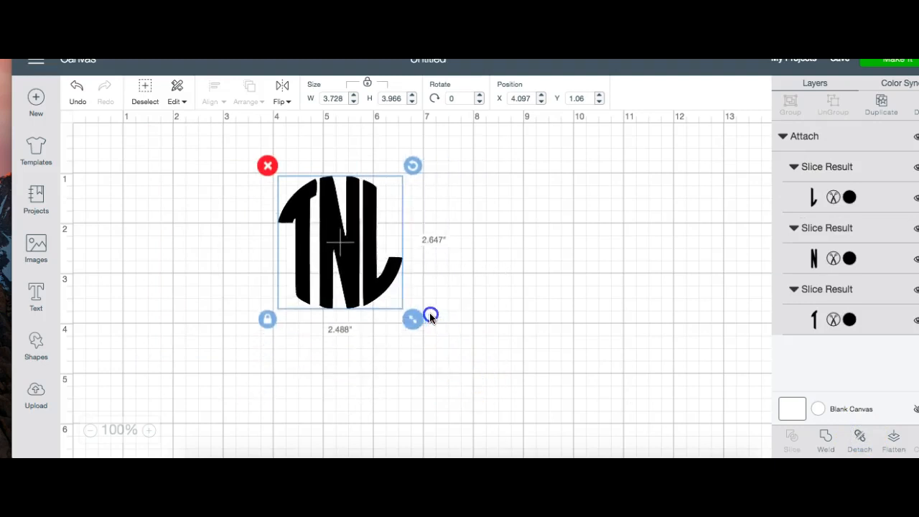
drag(350, 243, 421, 289)
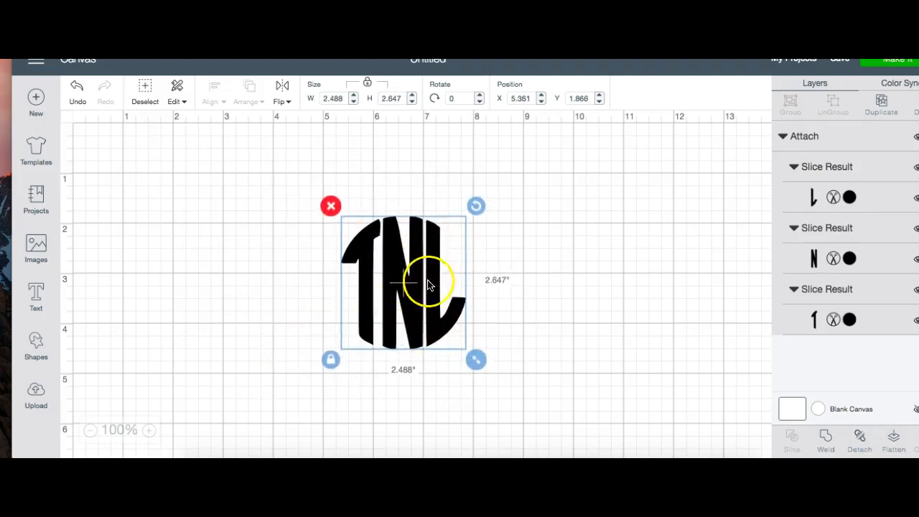
Step: Move the attached monogram well to the right to free up the middle of the canvas
click(548, 265)
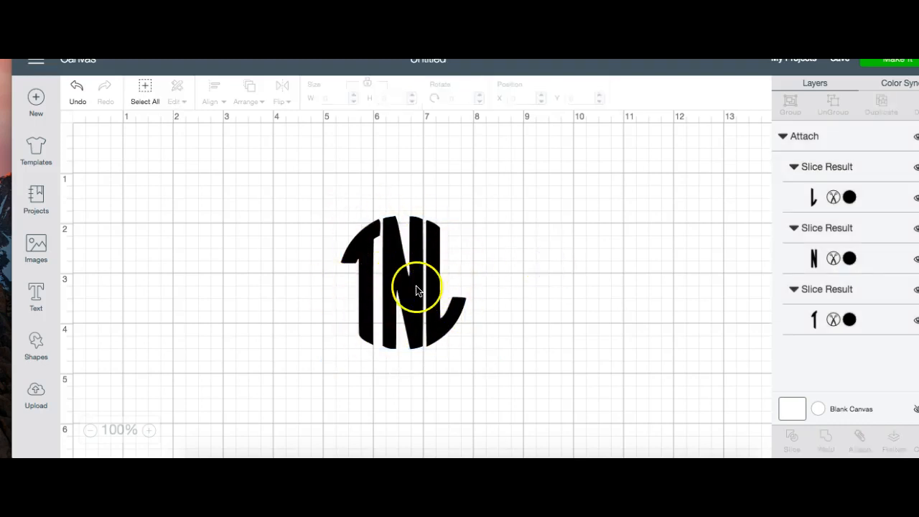
mouse_move(404, 317)
mouse_down()
mouse_move(537, 285)
mouse_move(294, 367)
mouse_move(384, 267)
mouse_move(331, 343)
mouse_move(357, 340)
mouse_move(394, 312)
mouse_up()
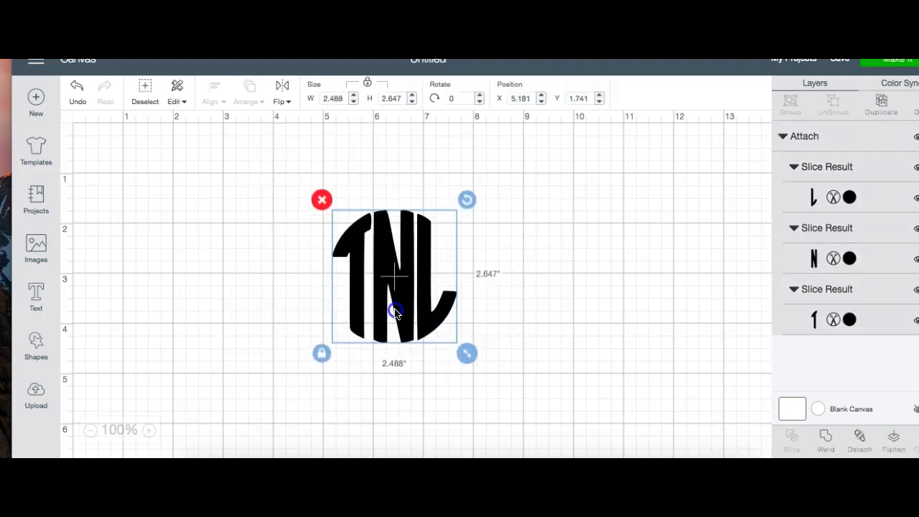
click(251, 298)
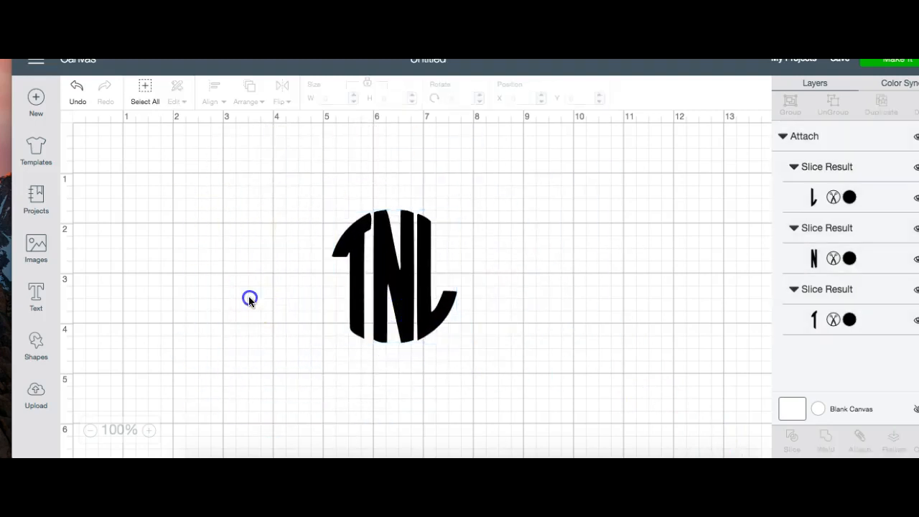
click(37, 347)
drag(396, 266, 620, 232)
Step: Insert a circle, enlarge it to about 5.04 by 5.04 inches and place it at about X 2.03, Y 0.40
click(38, 295)
click(36, 342)
click(142, 249)
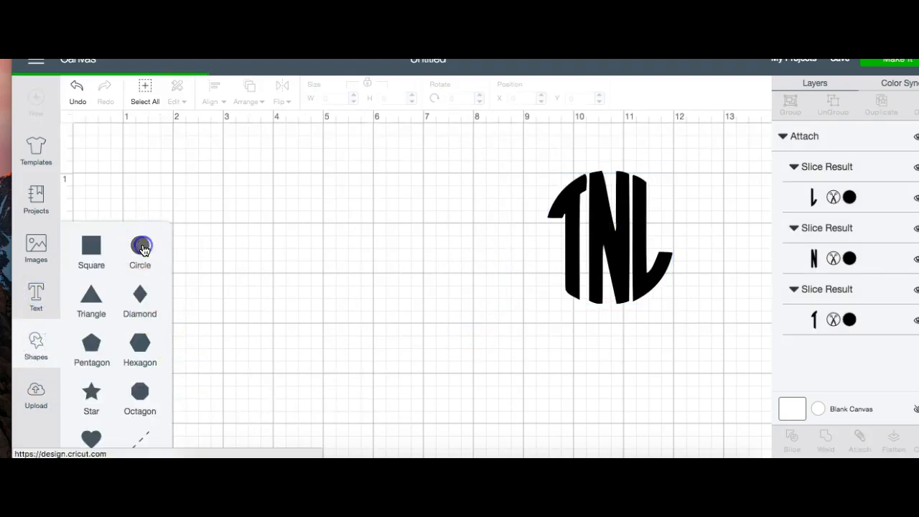
drag(324, 335, 297, 246)
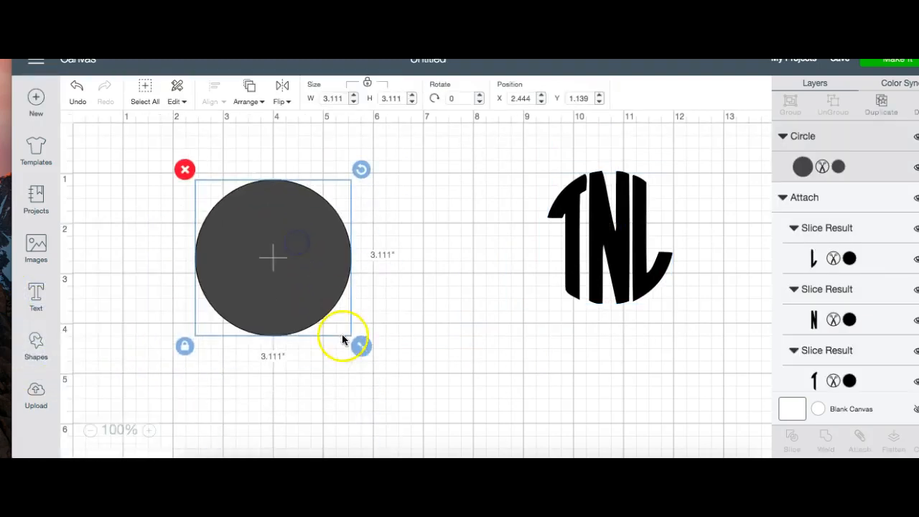
drag(361, 347, 456, 434)
drag(364, 331, 314, 266)
Step: Insert a second circle, enlarge it to about 4.49 inches across and centre it on the first circle
click(34, 357)
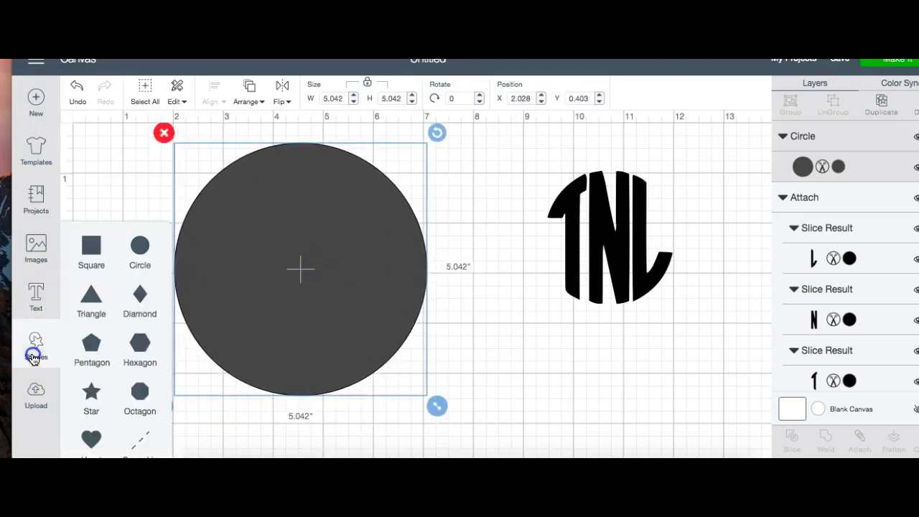
mouse_move(133, 249)
mouse_down()
mouse_move(225, 298)
mouse_move(147, 246)
mouse_up()
click(140, 245)
drag(331, 349, 293, 238)
drag(362, 333, 434, 420)
drag(350, 339, 338, 325)
click(478, 376)
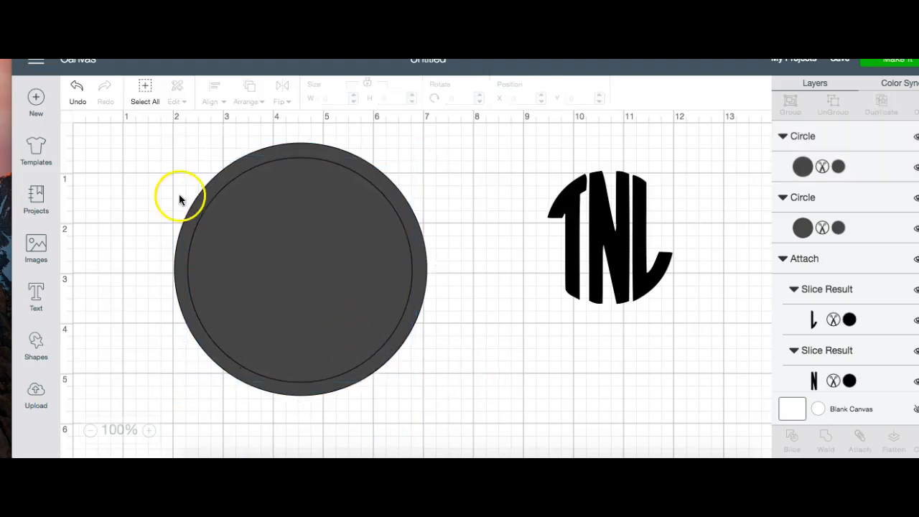
Step: Slice the two overlapping circles and delete both inner discs, keeping only the outer ring
drag(139, 131, 389, 425)
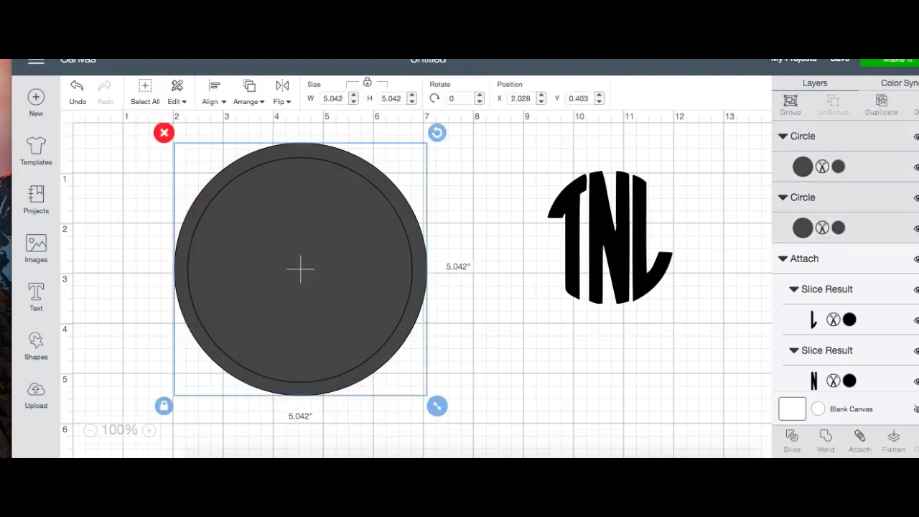
click(790, 442)
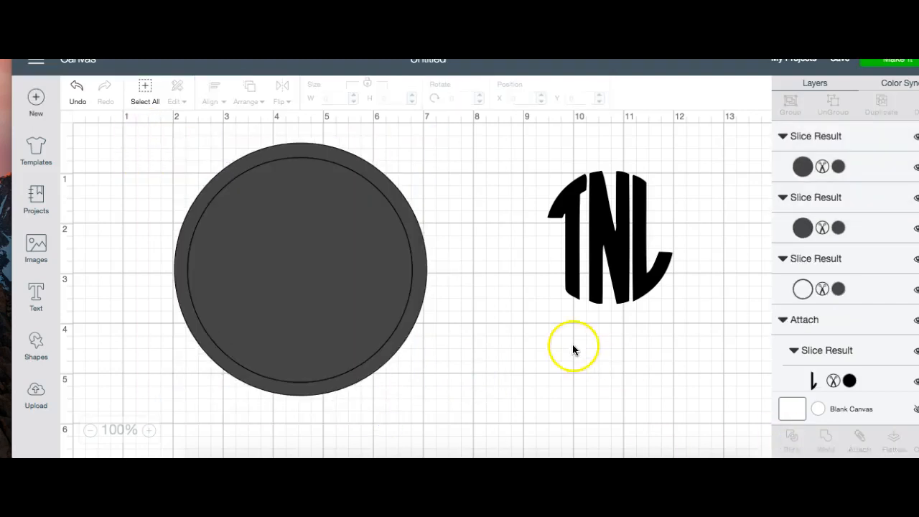
drag(334, 303, 515, 386)
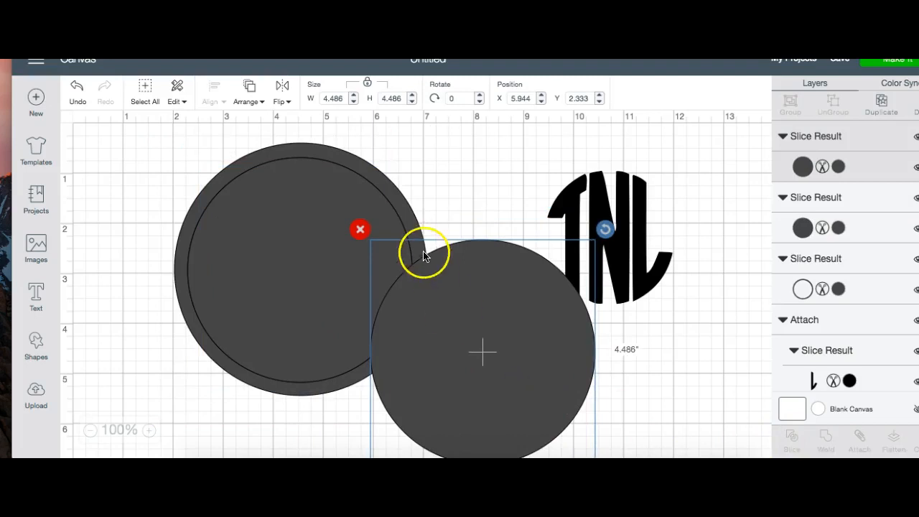
click(359, 231)
drag(364, 269, 517, 334)
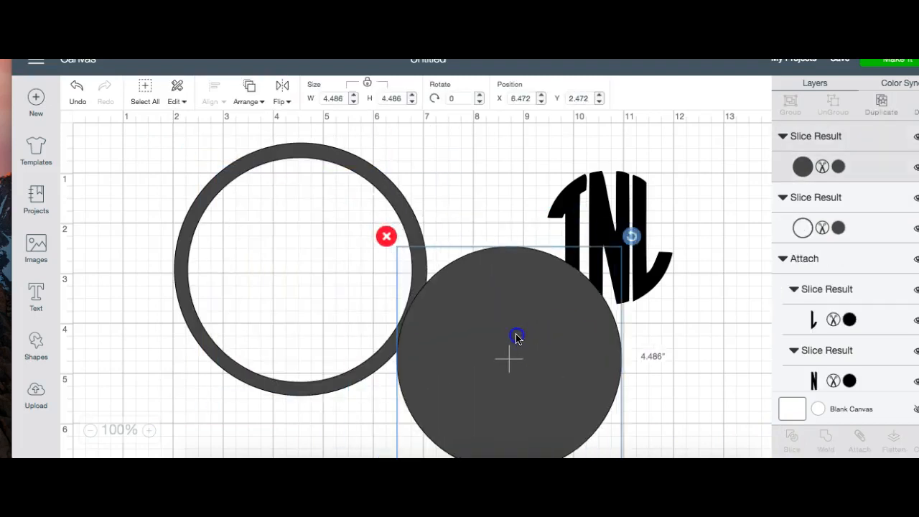
click(387, 236)
Step: Move the TNL monogram to about X 3.17, Y 1.53, then shrink the ring to about 3.63 inches and centre it around the letters
drag(581, 288, 297, 270)
click(359, 368)
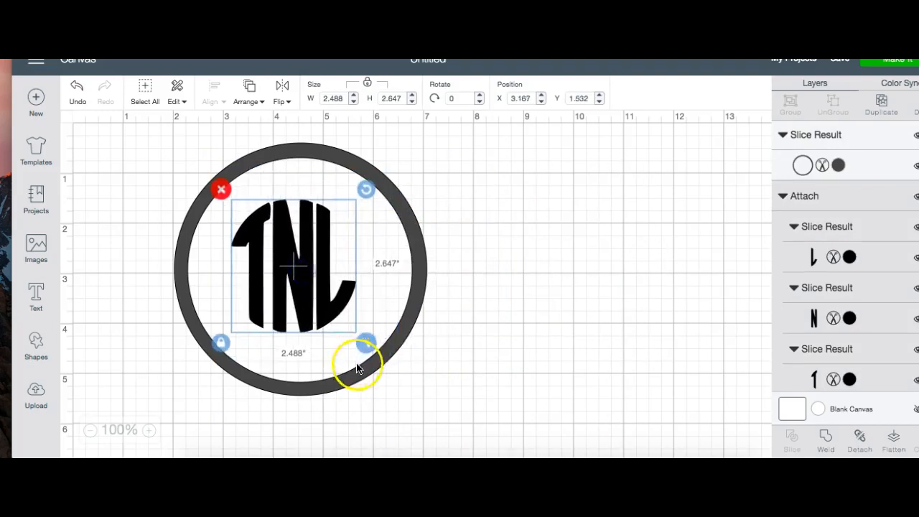
drag(372, 382, 381, 400)
drag(458, 431, 390, 367)
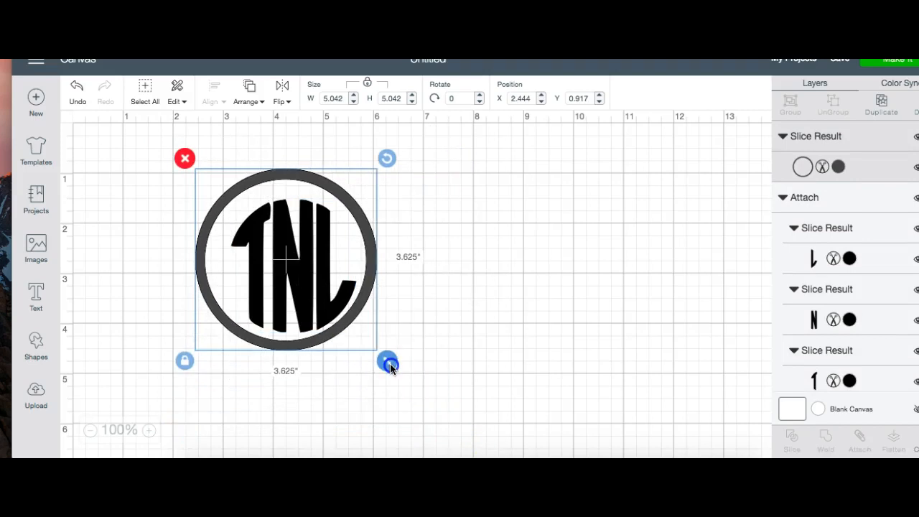
drag(365, 332, 368, 334)
click(496, 338)
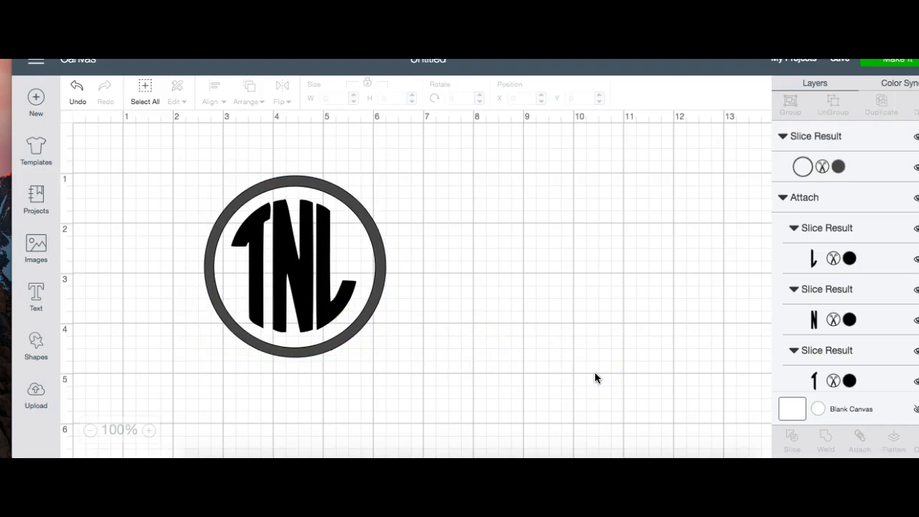
Step: Add a text object reading T and set its font to the system font Authentic Labels Demo
click(38, 298)
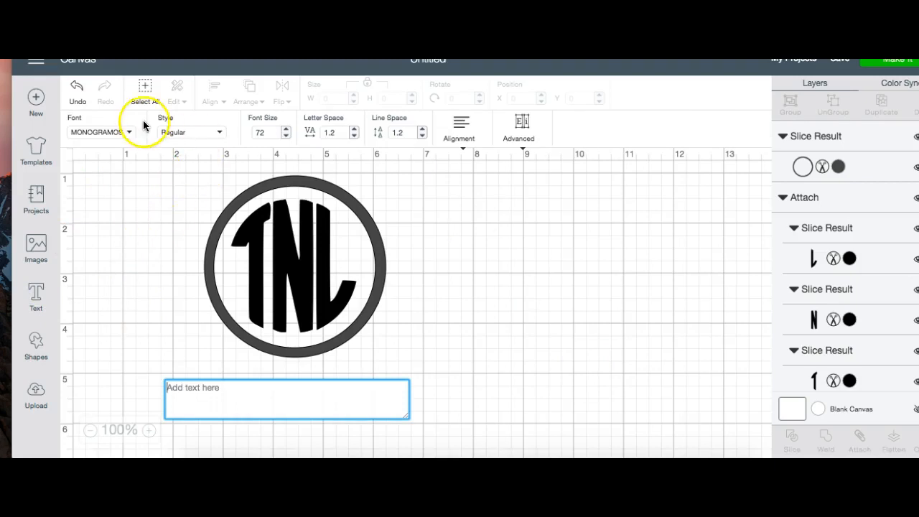
text(T)
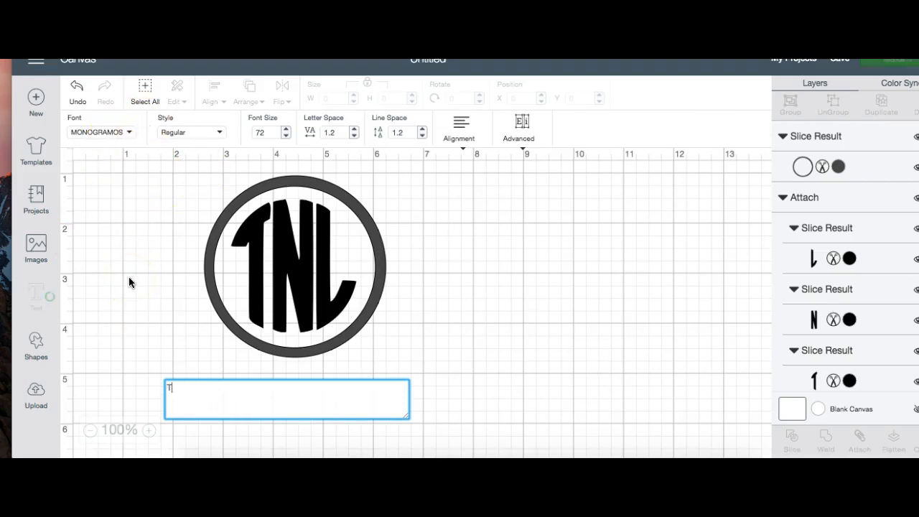
click(107, 133)
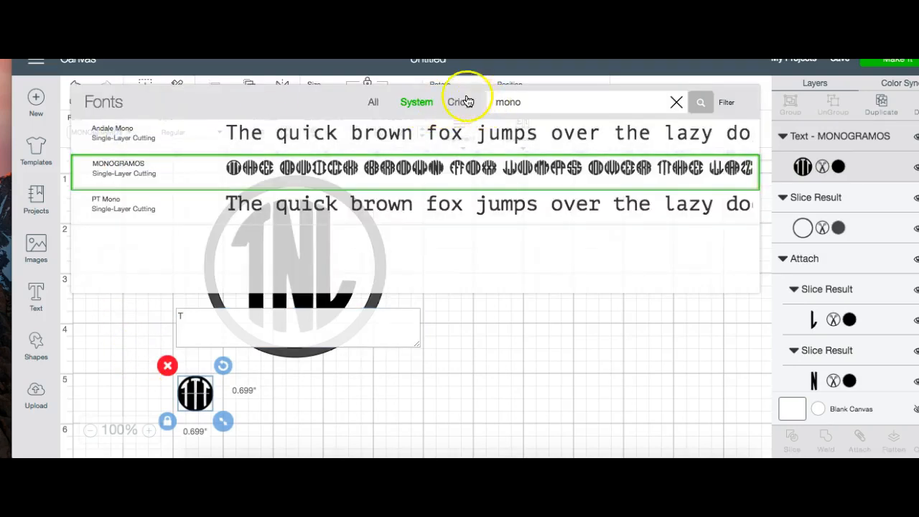
click(678, 104)
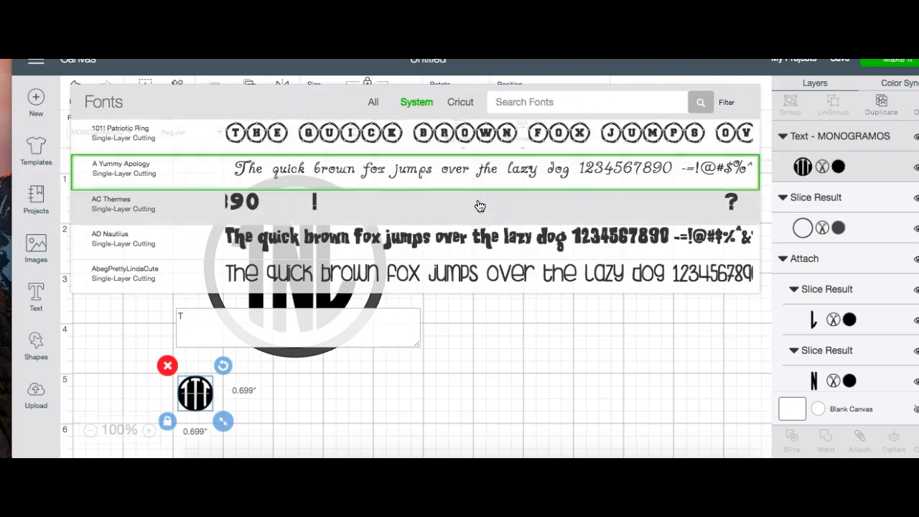
scroll(480, 206, down, 10)
scroll(479, 206, down, 10)
scroll(480, 206, down, 8)
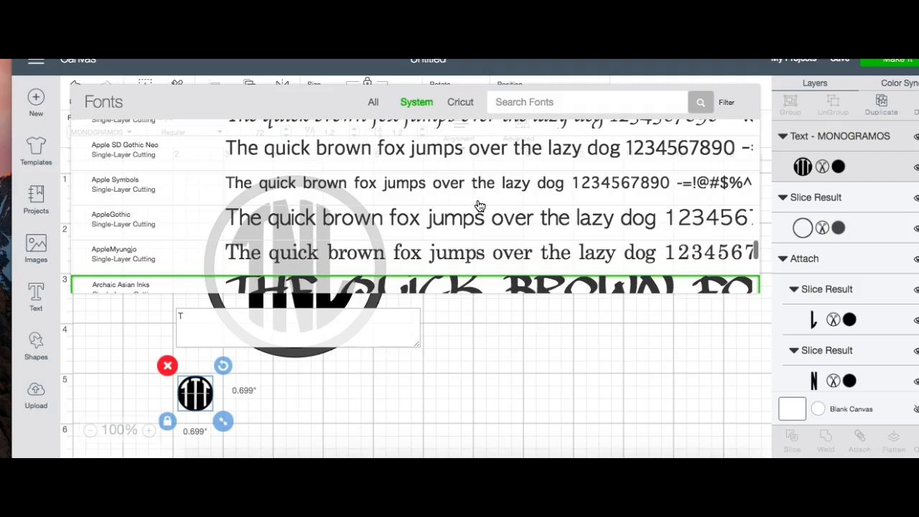
scroll(544, 215, up, 15)
scroll(542, 243, down, 5)
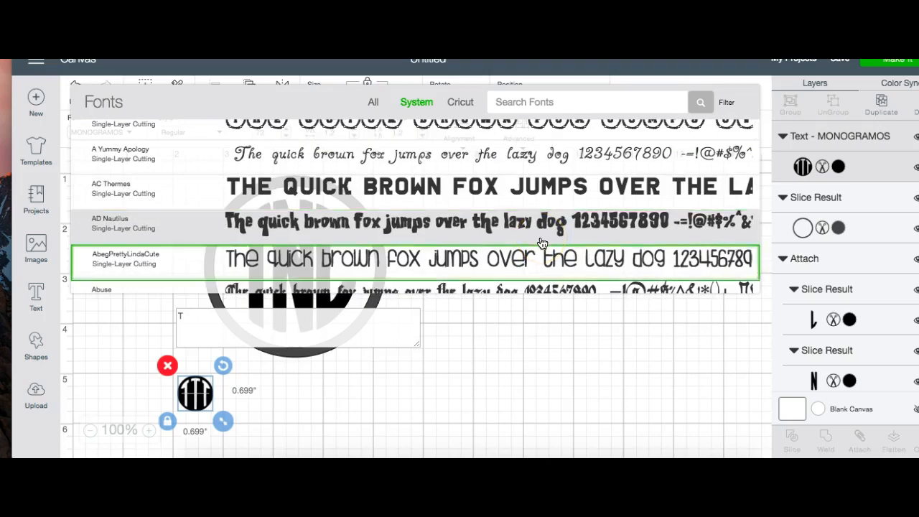
scroll(542, 242, down, 10)
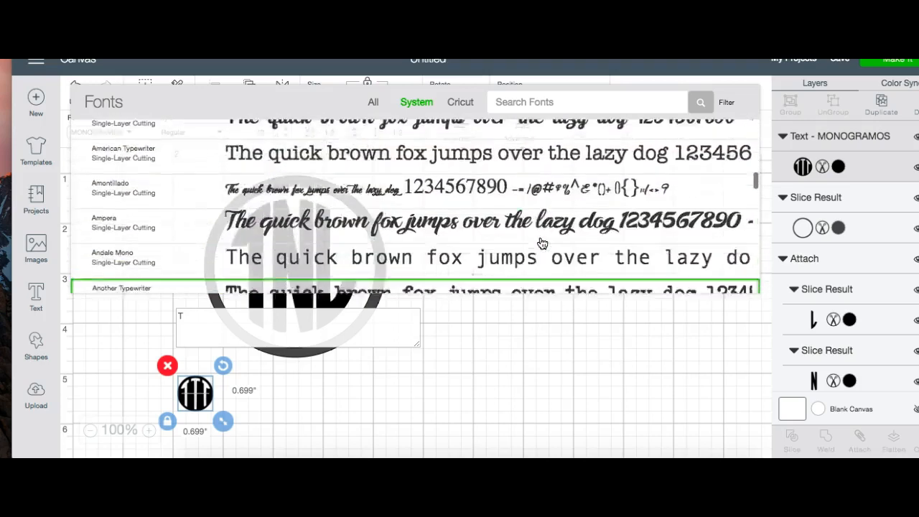
scroll(542, 243, down, 15)
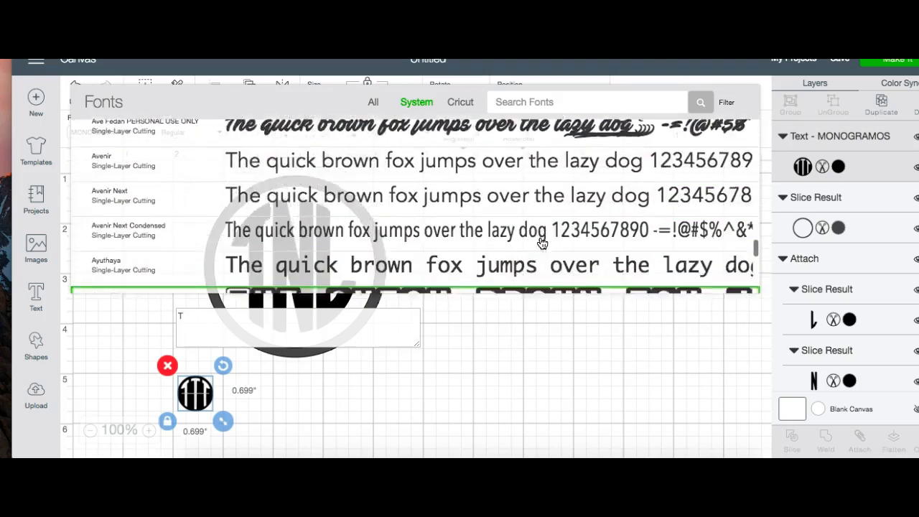
scroll(542, 243, up, 5)
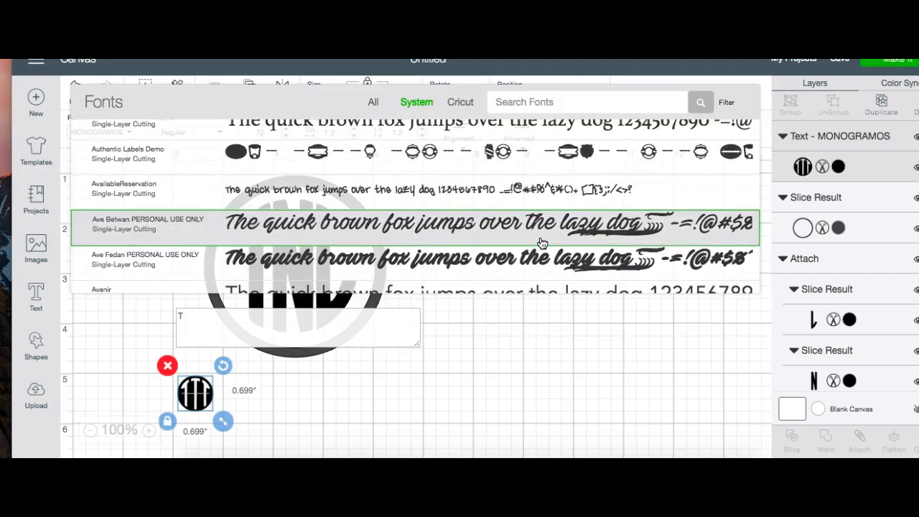
scroll(543, 243, up, 1)
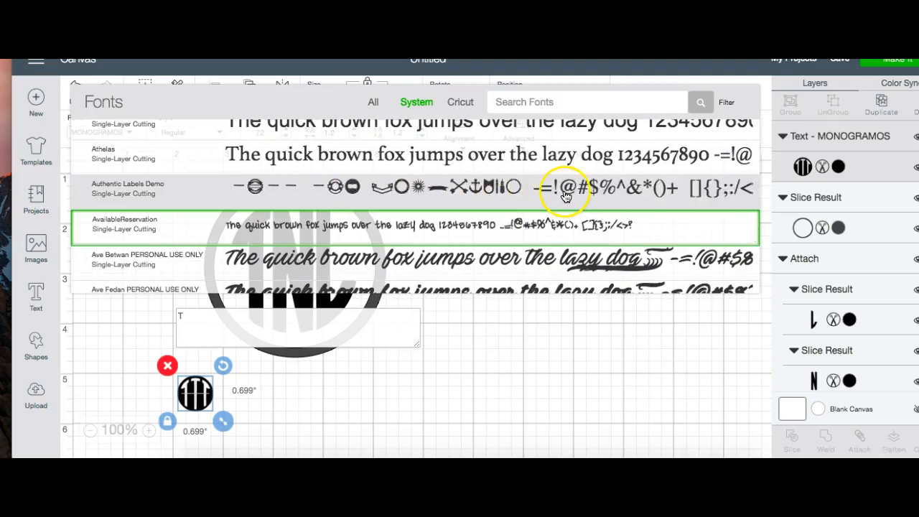
click(565, 193)
Step: Move the label text object to about X 8.31, Y 1.79, try aa as its content and clear it
drag(237, 385, 516, 242)
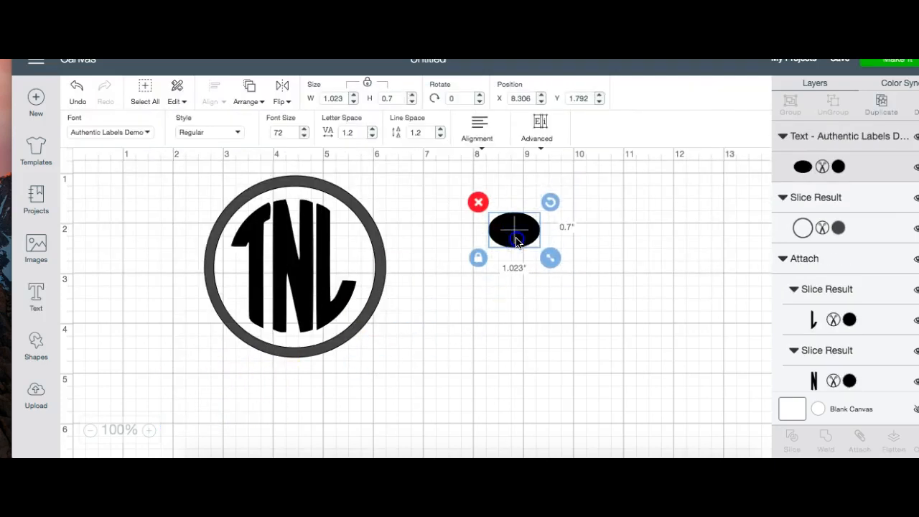
double_click(520, 240)
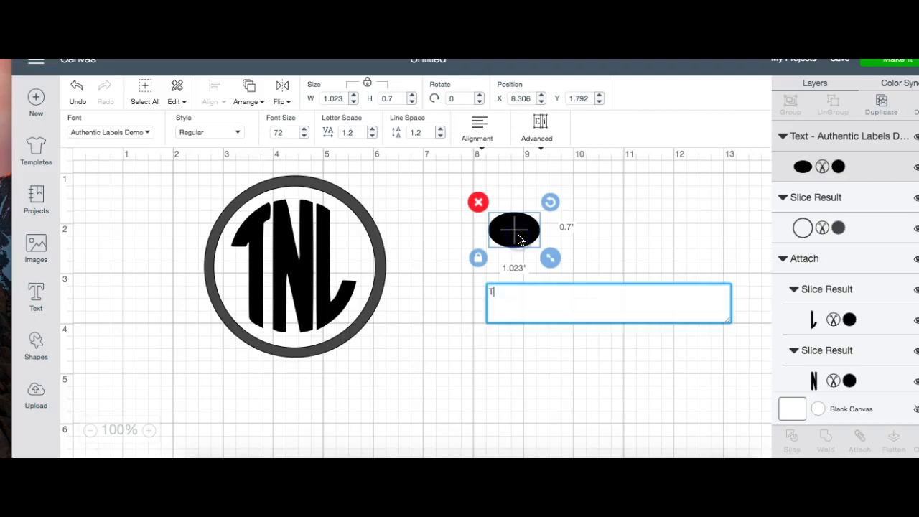
text(aa)
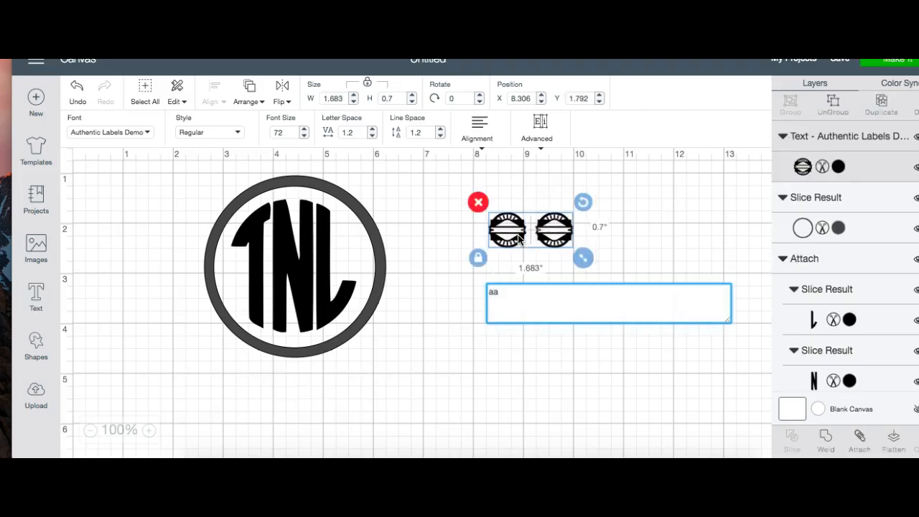
key(BackSpace)
Step: Try the glyphs for x, v, n, m, s, d, f, g, h and j one at a time in the text object
key(BackSpace)
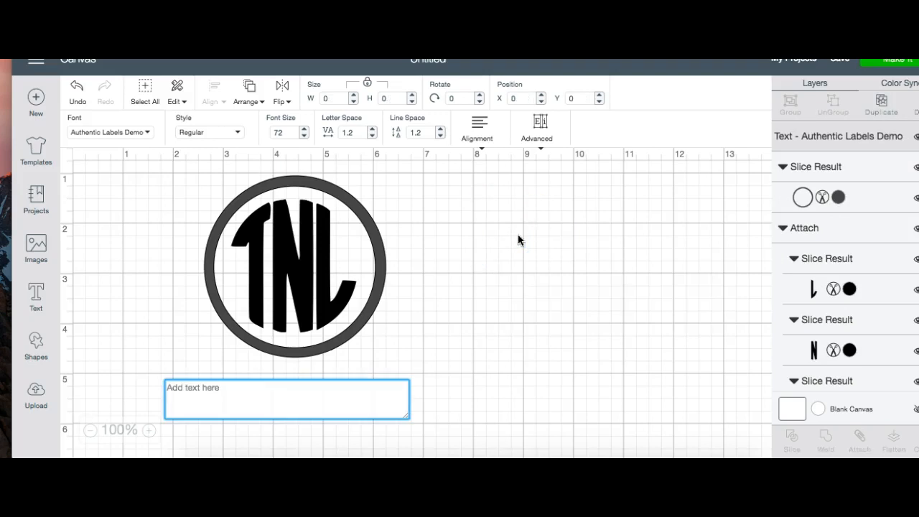
text(x)
key(BackSpace)
text(v)
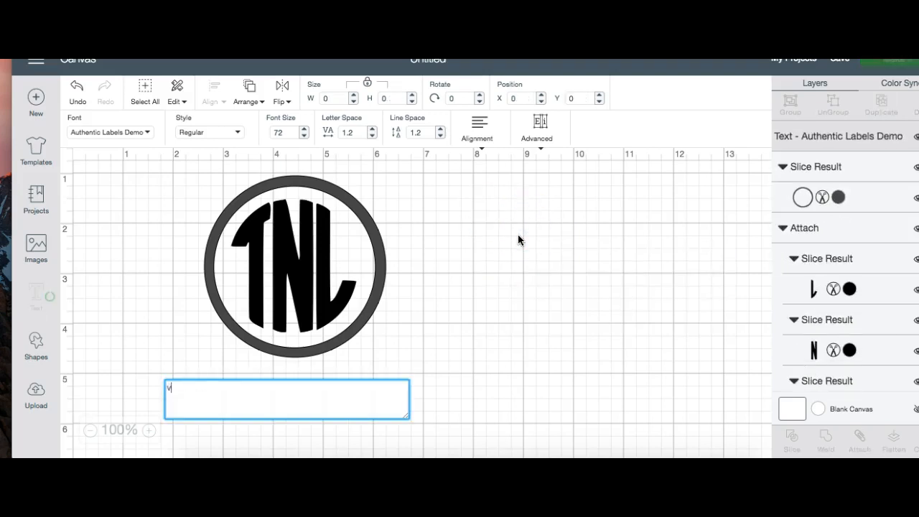
key(BackSpace)
text(n)
key(BackSpace)
text(m)
key(BackSpace)
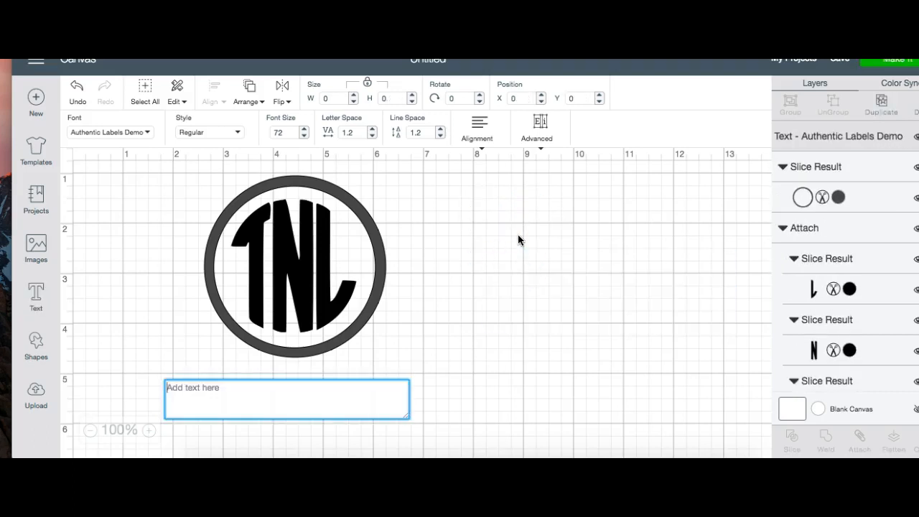
text(s)
key(BackSpace)
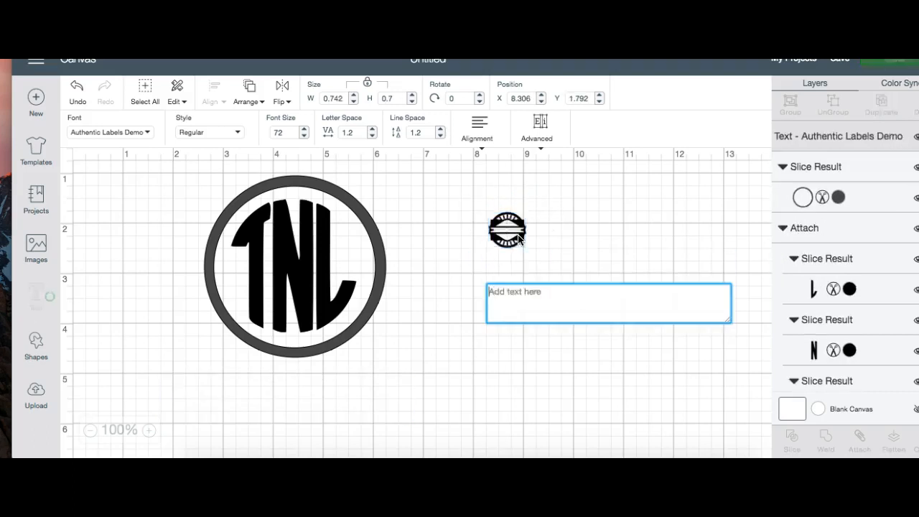
text(s)
key(BackSpace)
text(d)
key(BackSpace)
text(f)
key(BackSpace)
text(g)
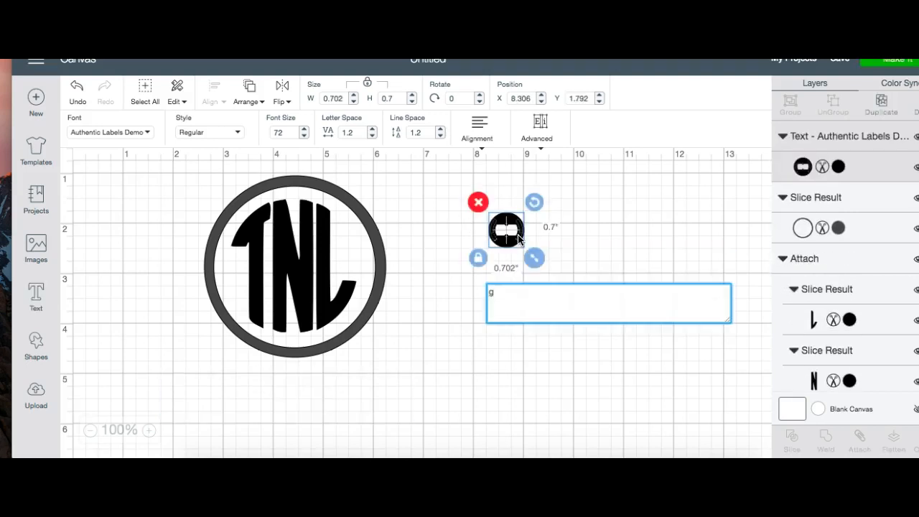
key(BackSpace)
text(h)
key(BackSpace)
text(j)
Step: Try the glyphs for k, l, w, e and r in turn, then enter a lowercase t as the label shape
key(BackSpace)
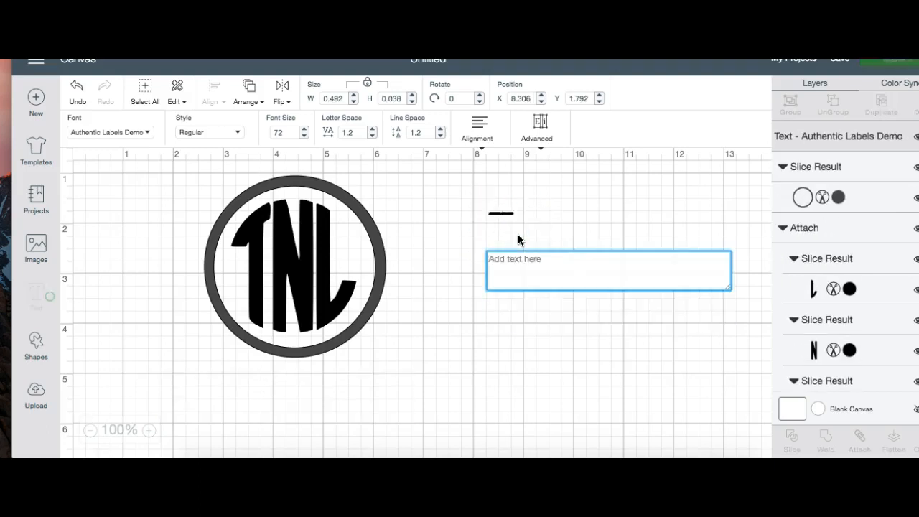
text(k)
key(BackSpace)
text(l)
key(BackSpace)
text(w)
key(BackSpace)
text(e)
key(BackSpace)
text(r)
key(BackSpace)
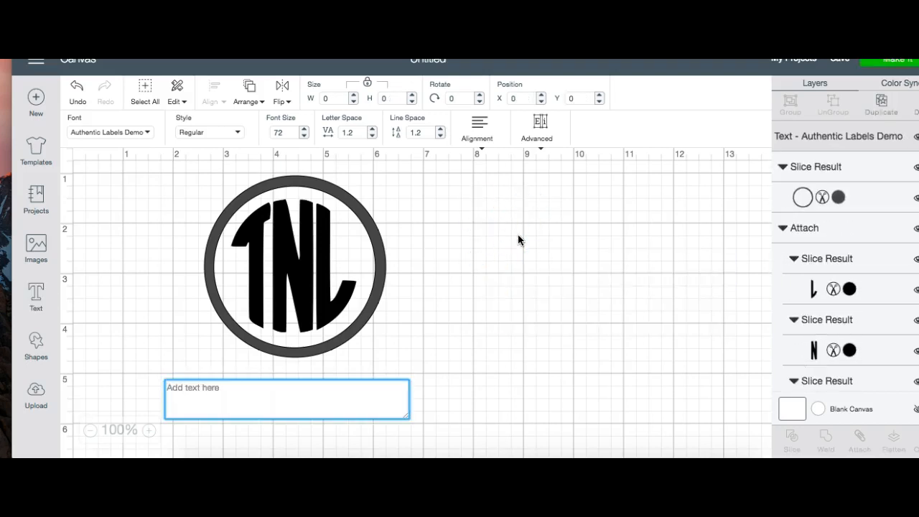
text(t)
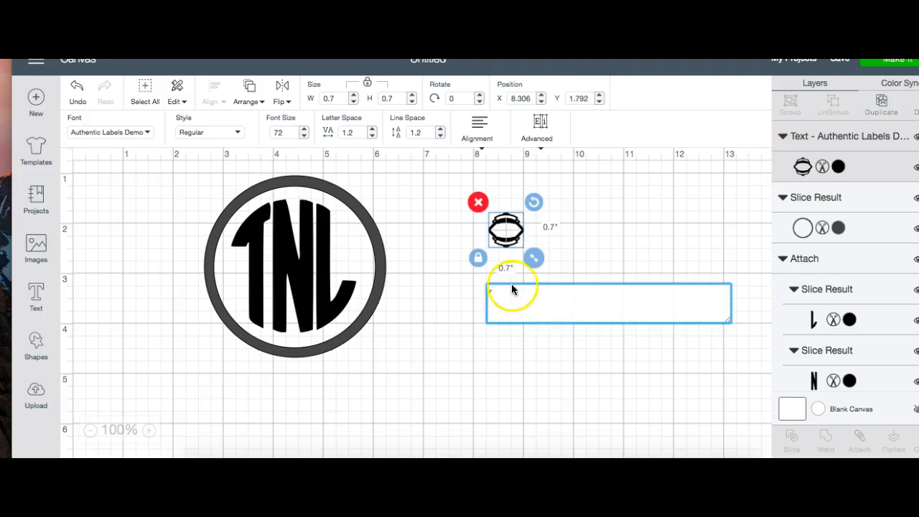
Step: Enlarge the label shape to about 4.78 inches square and place it beside the ringed TNL monogram
drag(538, 262, 763, 380)
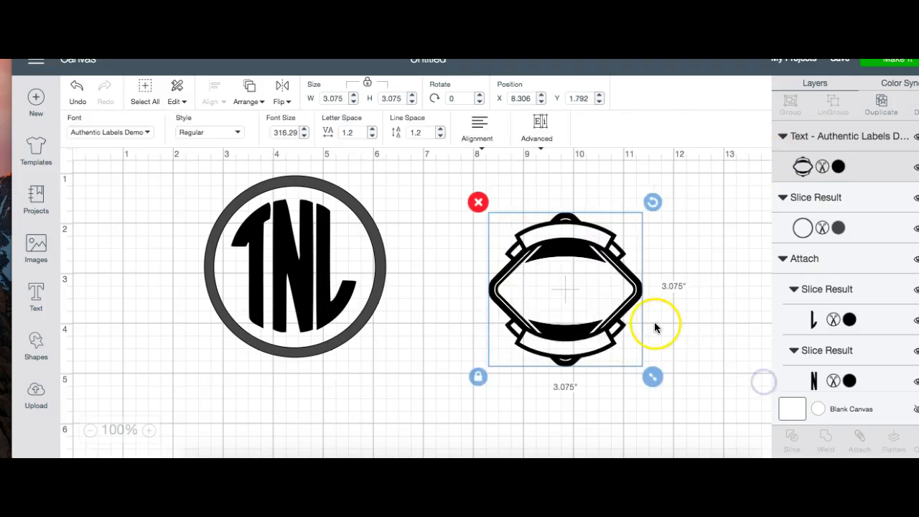
drag(609, 316, 561, 273)
drag(607, 338, 692, 413)
click(544, 302)
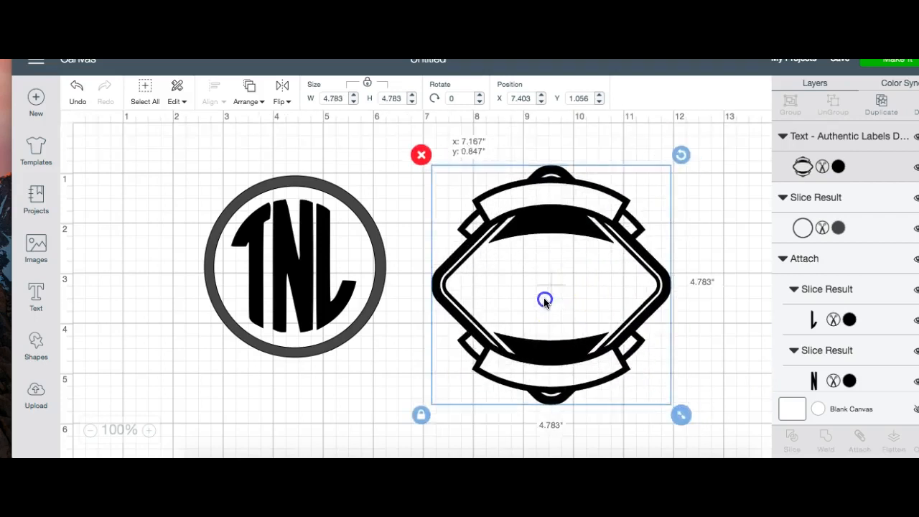
Step: Set the circle ring aside, then move the TNL monogram into the label shape and shrink it to fit the centre
click(353, 266)
drag(312, 263, 184, 333)
drag(348, 225, 573, 253)
drag(612, 385, 522, 294)
click(718, 347)
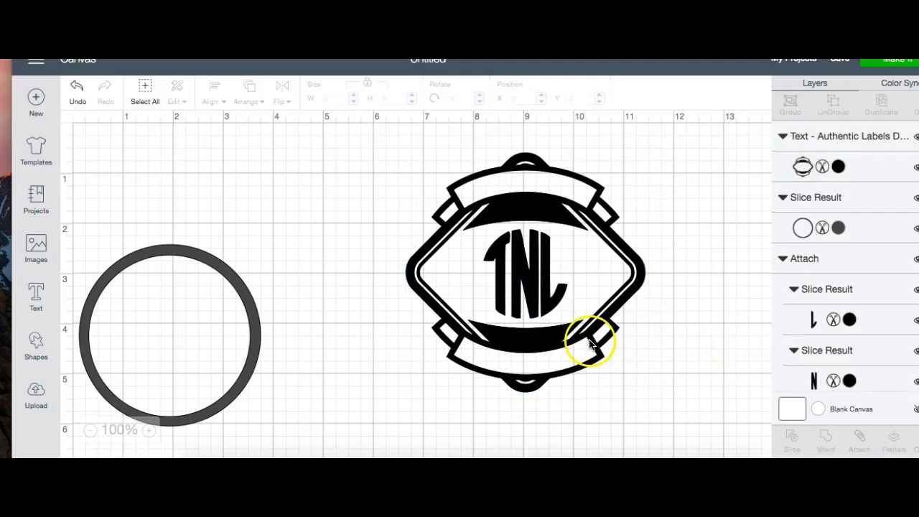
Step: Try the glyphs for t, y, u and i in the label text object and re-enter a lowercase t
click(589, 344)
double_click(589, 343)
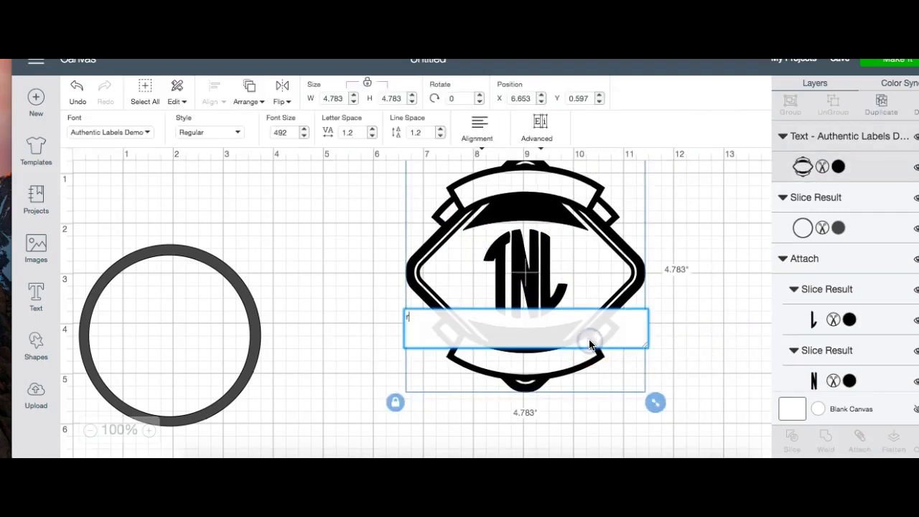
key(BackSpace)
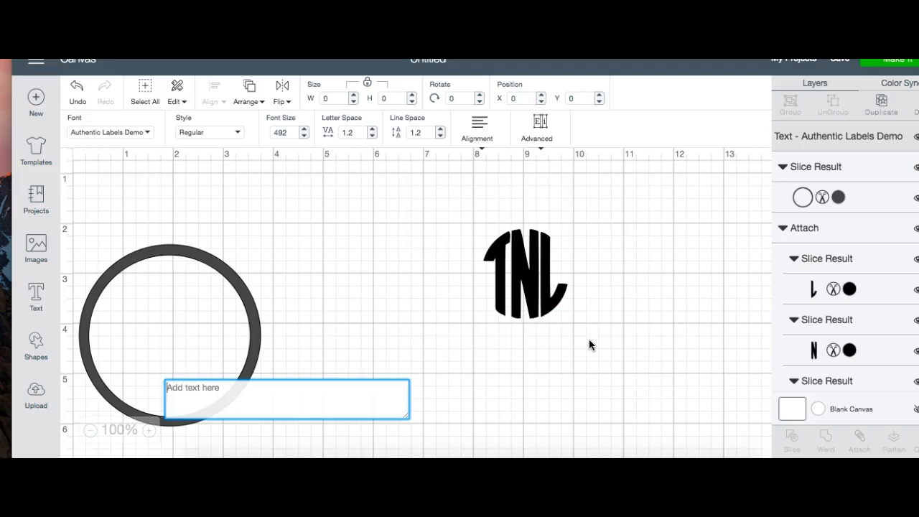
text(ty)
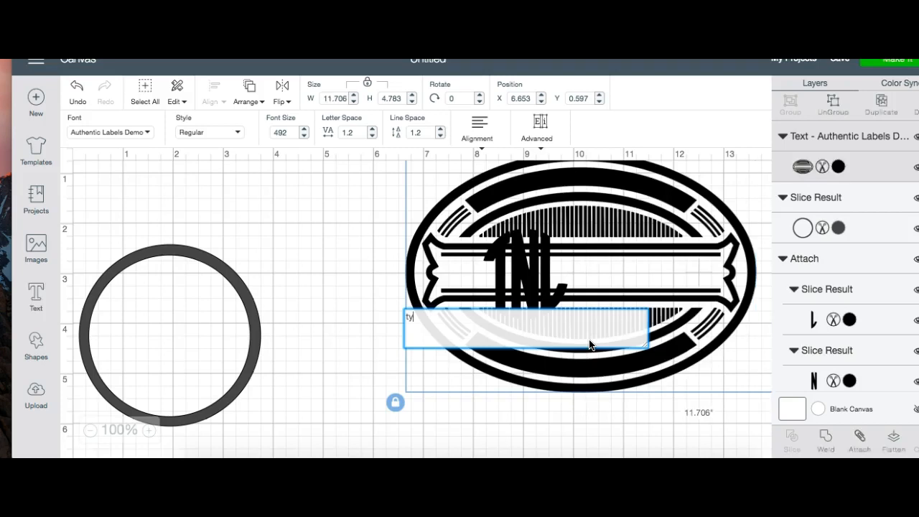
key(BackSpace)
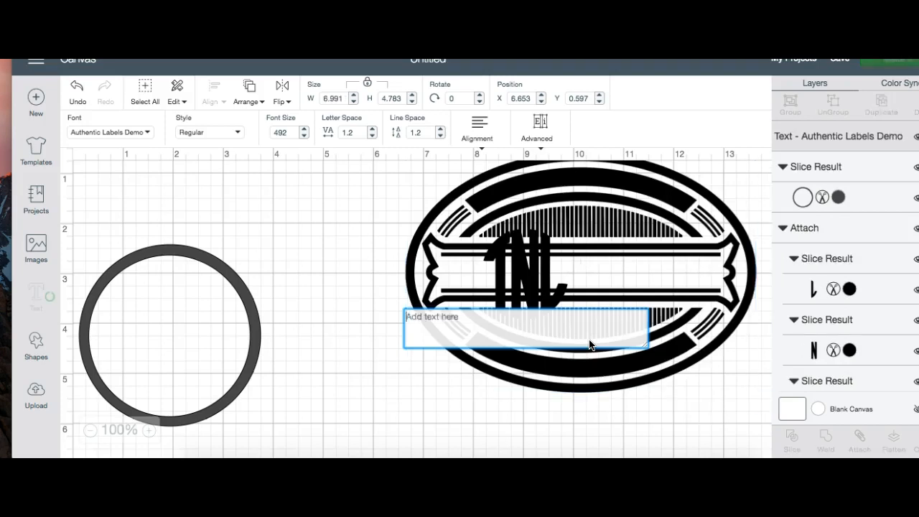
text(y)
key(BackSpace)
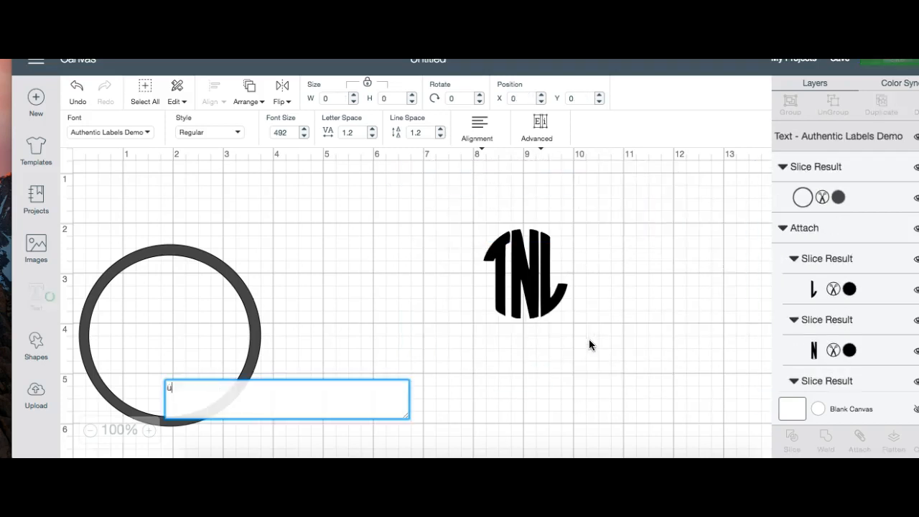
text(u)
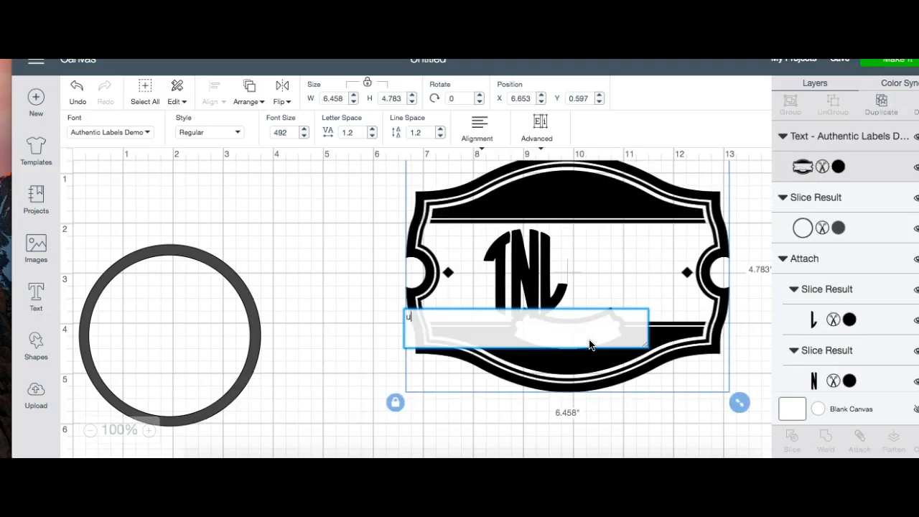
key(BackSpace)
text(i)
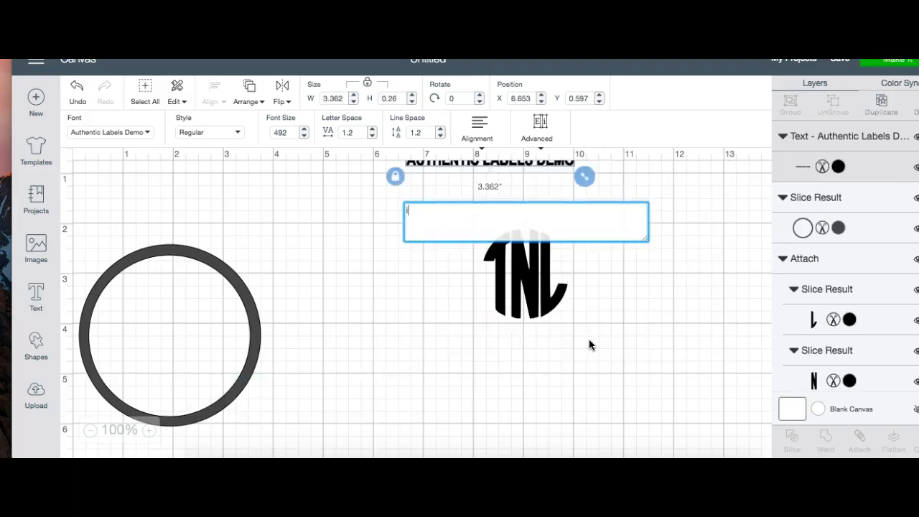
key(BackSpace)
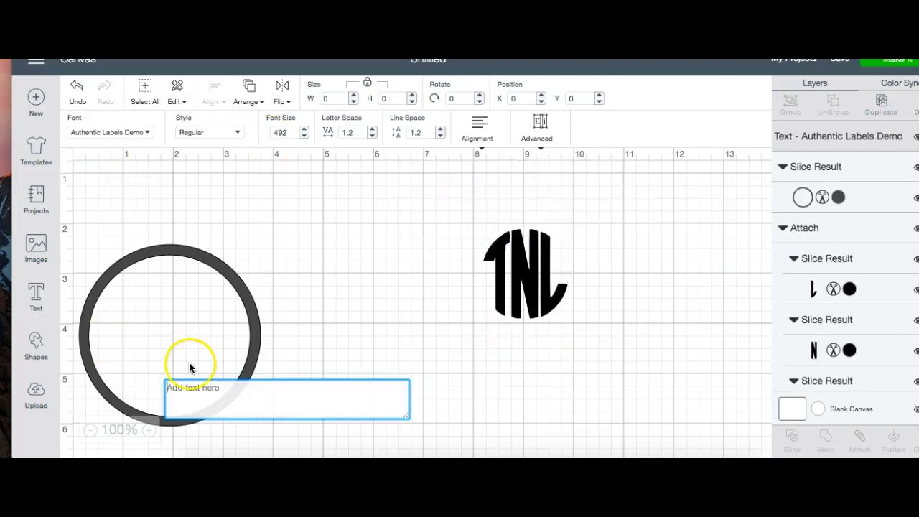
text(t)
Step: Browse the system fonts and set the label text object's font to Bodoni Ornaments
click(131, 133)
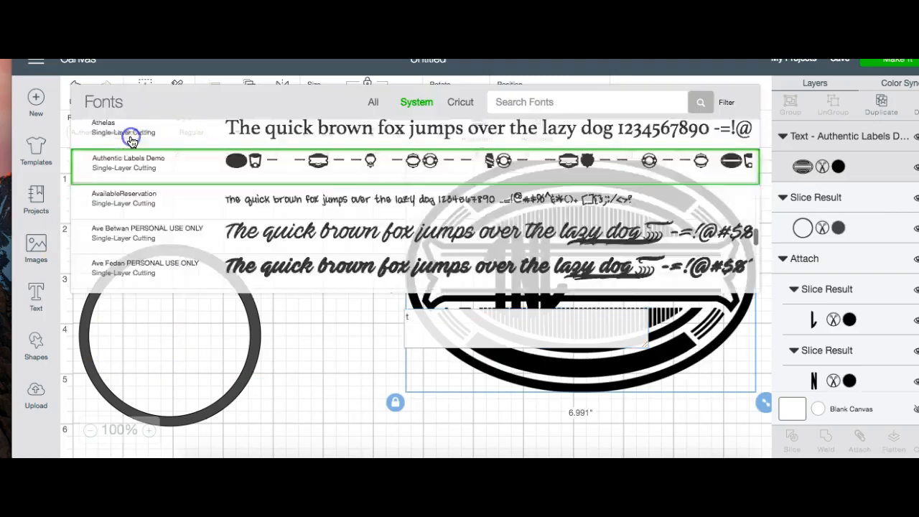
scroll(353, 230, up, 2)
scroll(363, 247, down, 1)
scroll(362, 246, down, 8)
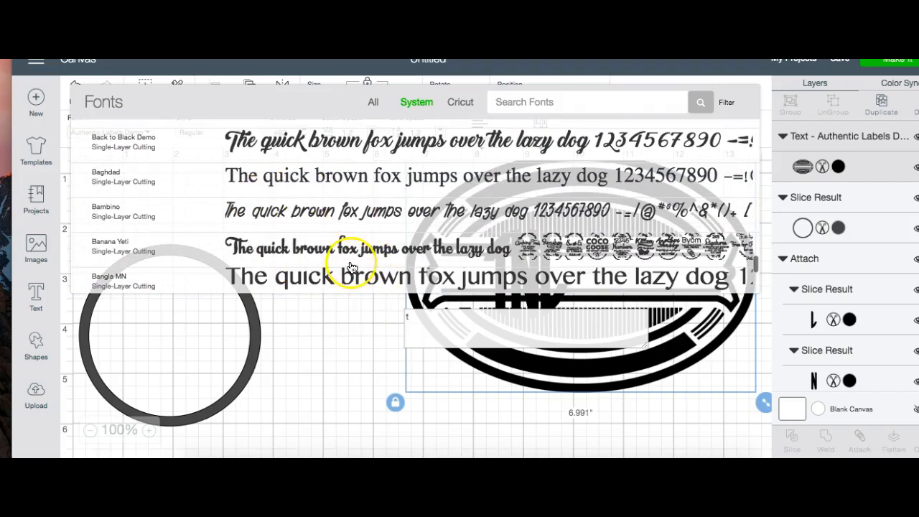
scroll(386, 224, down, 5)
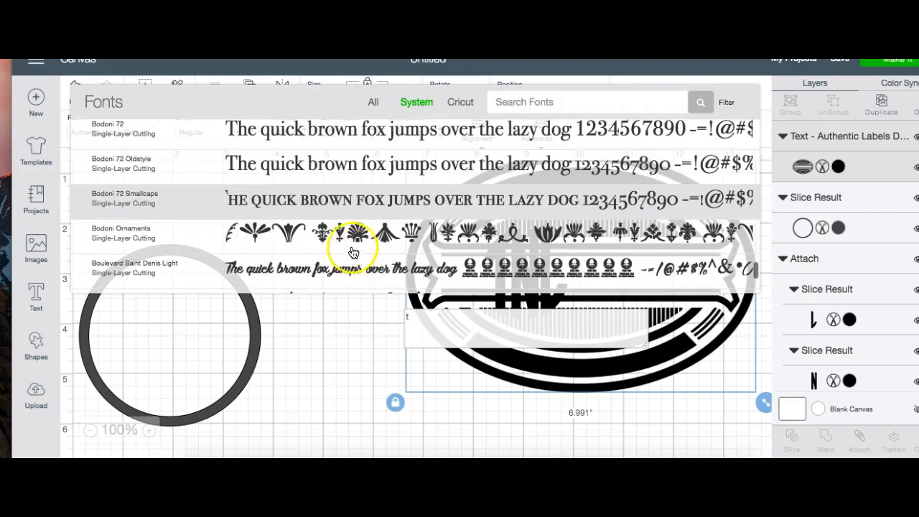
scroll(352, 244, down, 5)
scroll(363, 208, up, 2)
scroll(367, 212, up, 2)
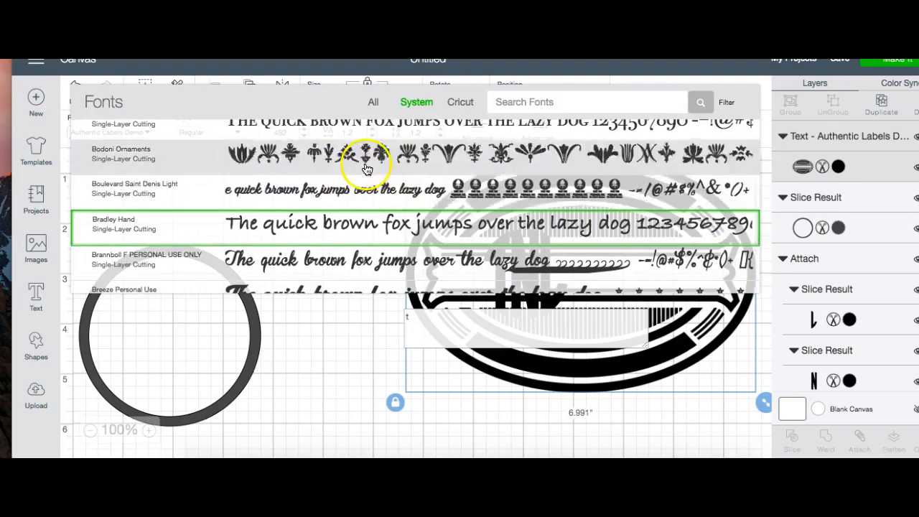
click(369, 153)
Step: Set the ornament's width to 3 inches and reposition it on the canvas
click(494, 259)
drag(495, 260, 420, 235)
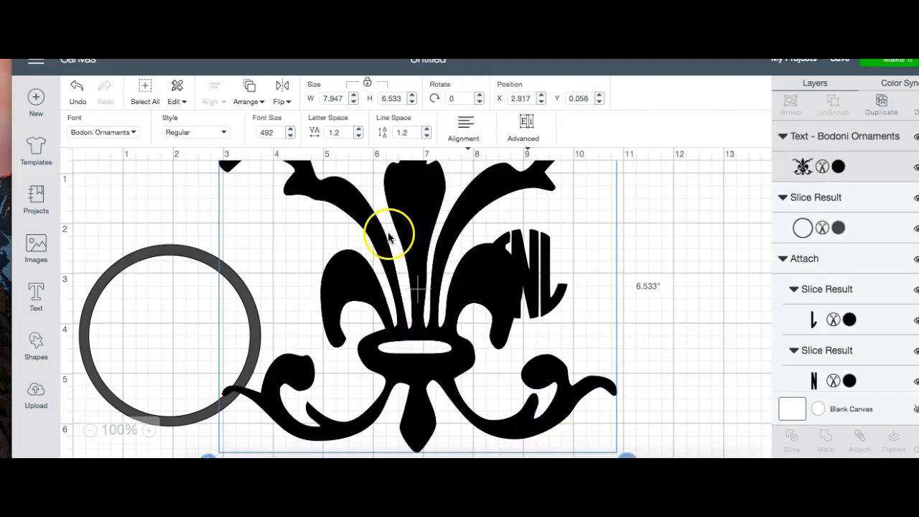
click(344, 99)
text(3)
key(Return)
click(302, 131)
drag(319, 208, 416, 274)
Step: Place the circle ring around the TNL monogram at about X 7.01, Y 1.32, clear of the ornament, and send the ring to the back
drag(206, 298, 577, 242)
drag(425, 230, 336, 231)
drag(565, 287, 540, 293)
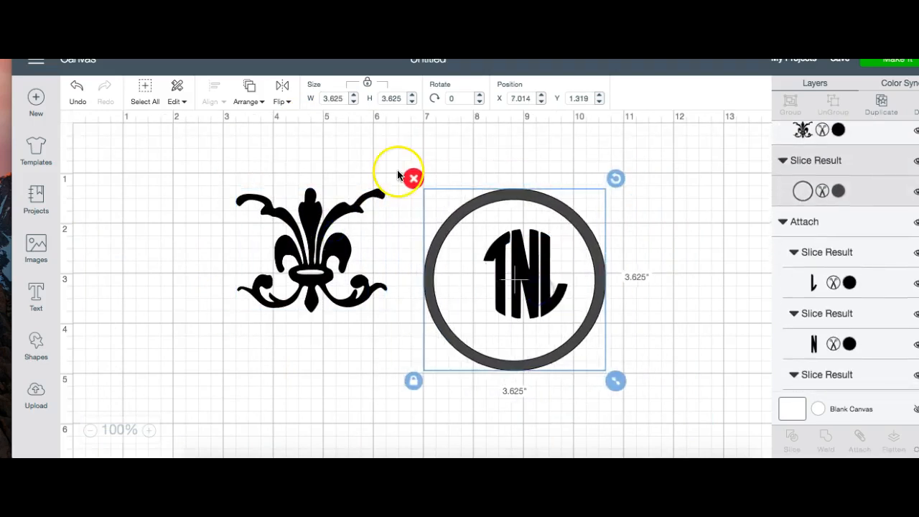
click(257, 90)
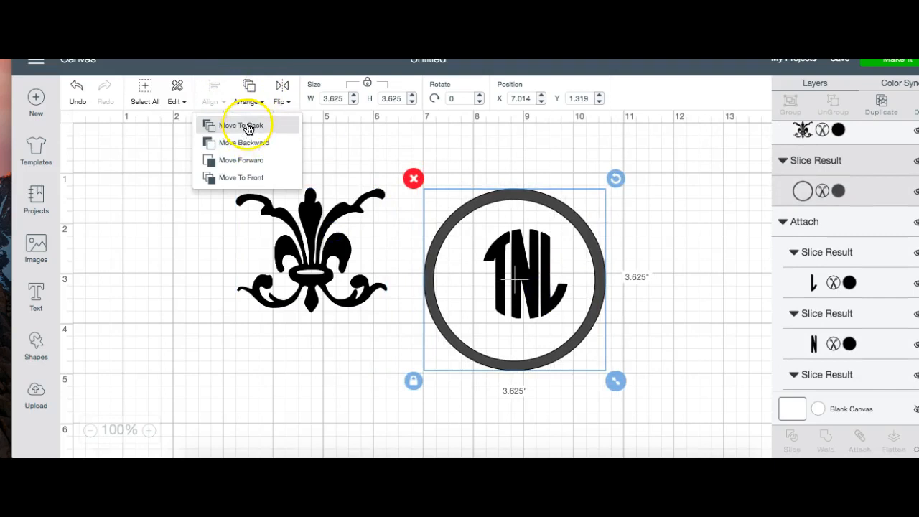
click(241, 122)
Step: Enlarge the TNL monogram to about 2.79 by 2.97 inches and centre it inside the circle ring
drag(535, 248, 501, 239)
drag(546, 318, 589, 365)
drag(503, 304, 497, 289)
drag(586, 354, 593, 370)
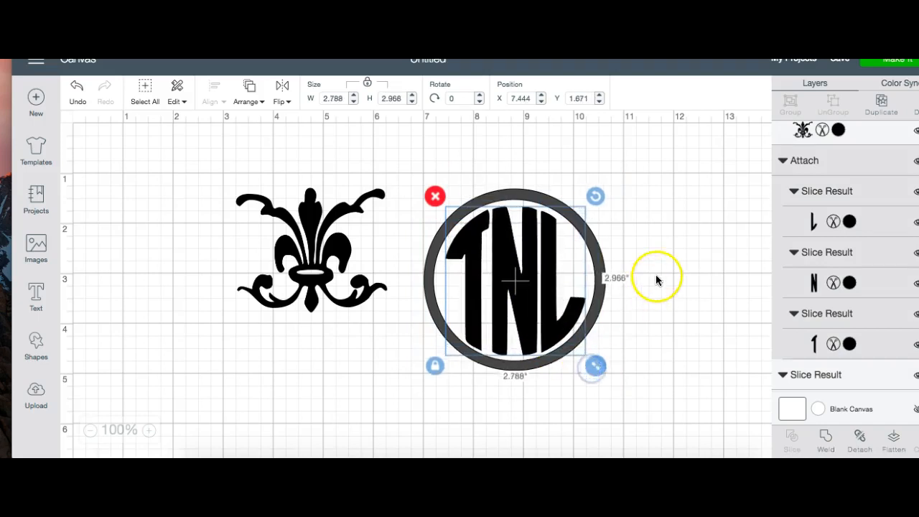
click(657, 280)
Step: Try the Bodoni Ornaments glyphs for z, x, v, b, n and m one at a time in the ornament text object
click(317, 239)
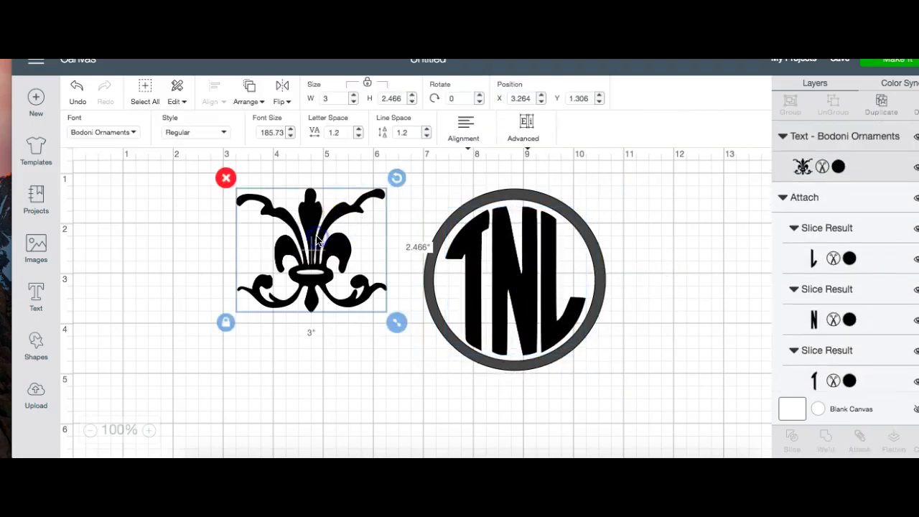
double_click(317, 239)
key(BackSpace)
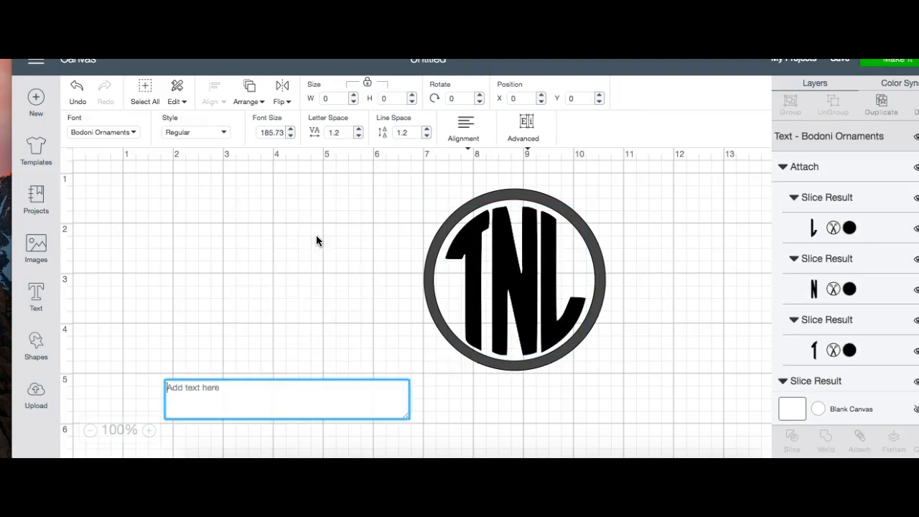
text(z)
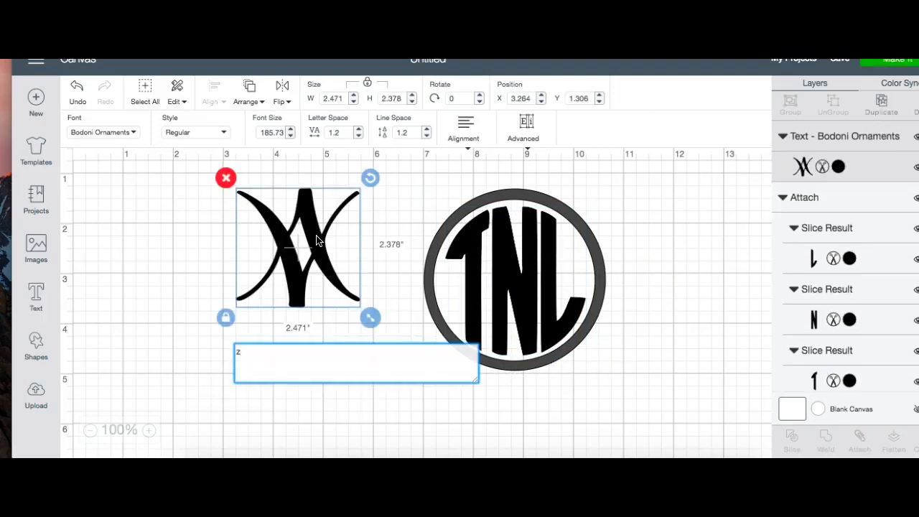
key(BackSpace)
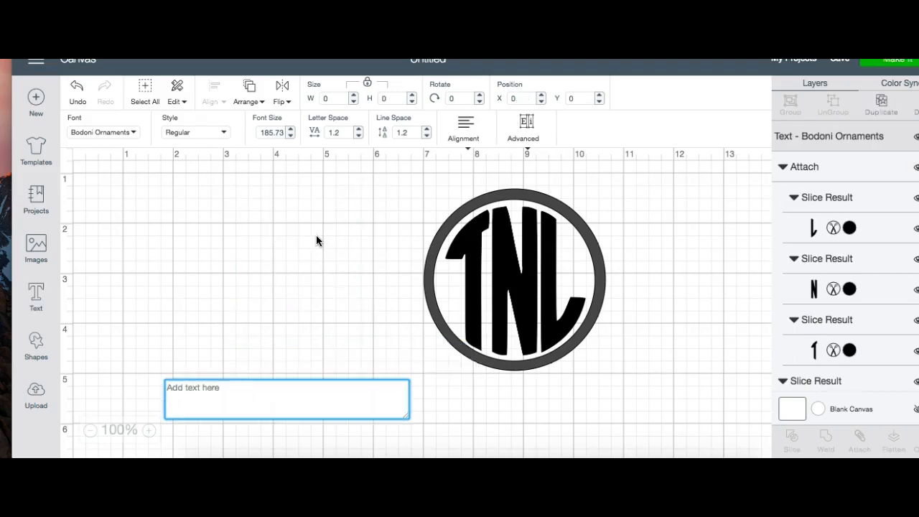
text(x)
key(BackSpace)
text(v)
key(BackSpace)
text(v)
key(BackSpace)
text(b)
key(BackSpace)
text(n)
key(BackSpace)
text(m)
key(BackSpace)
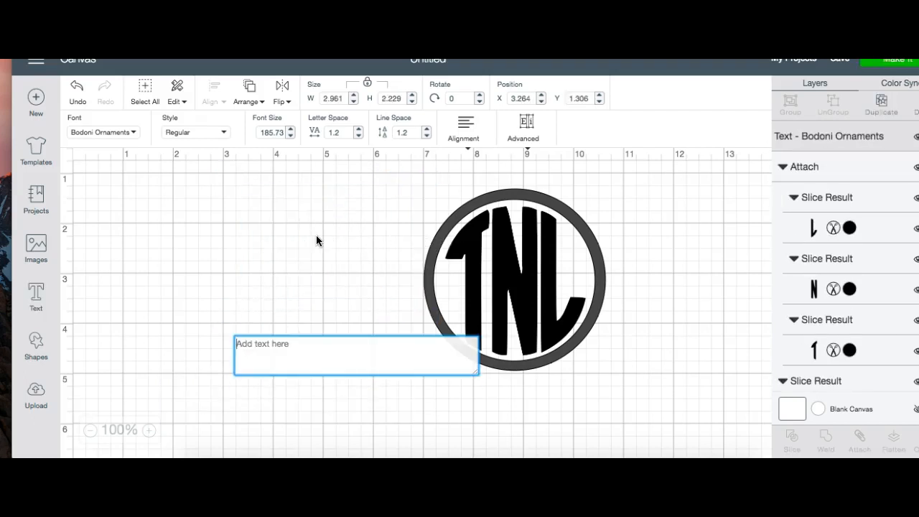
Step: Try the comma, period and slash glyphs in turn in the ornament text object
text(,)
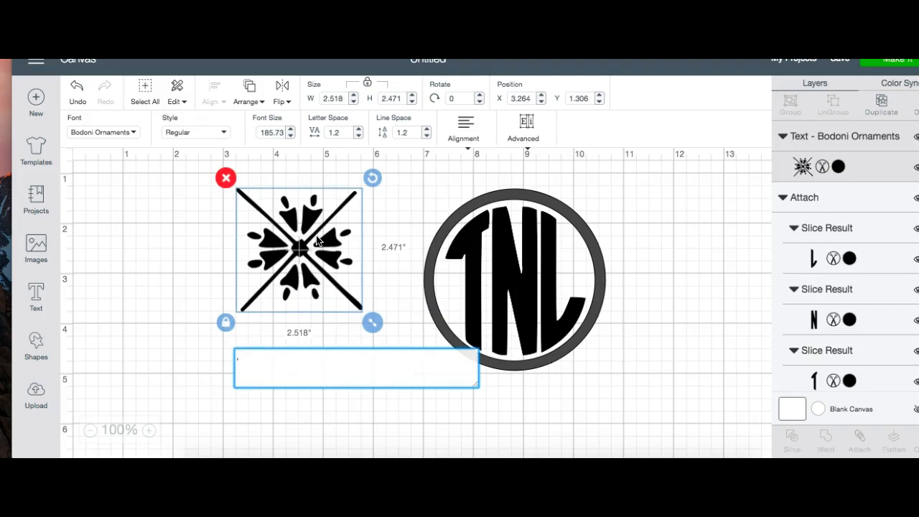
key(BackSpace)
text(.)
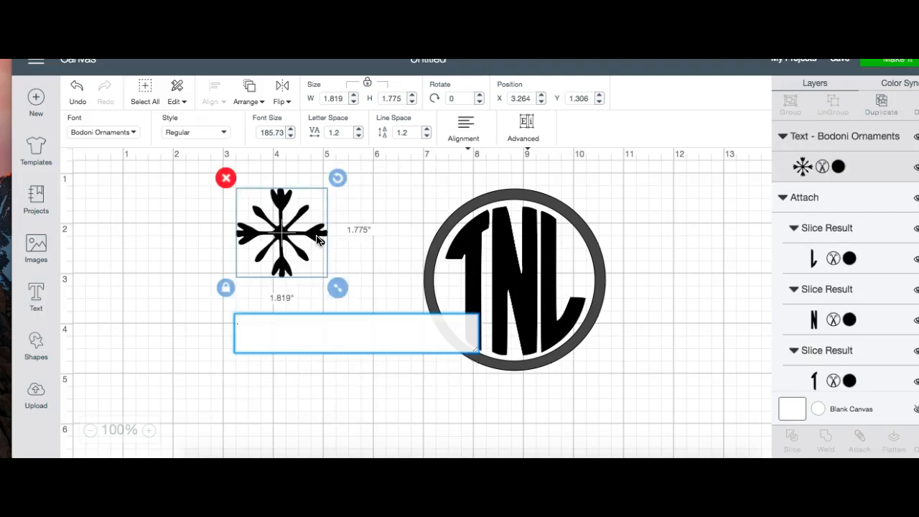
key(BackSpace)
text(/)
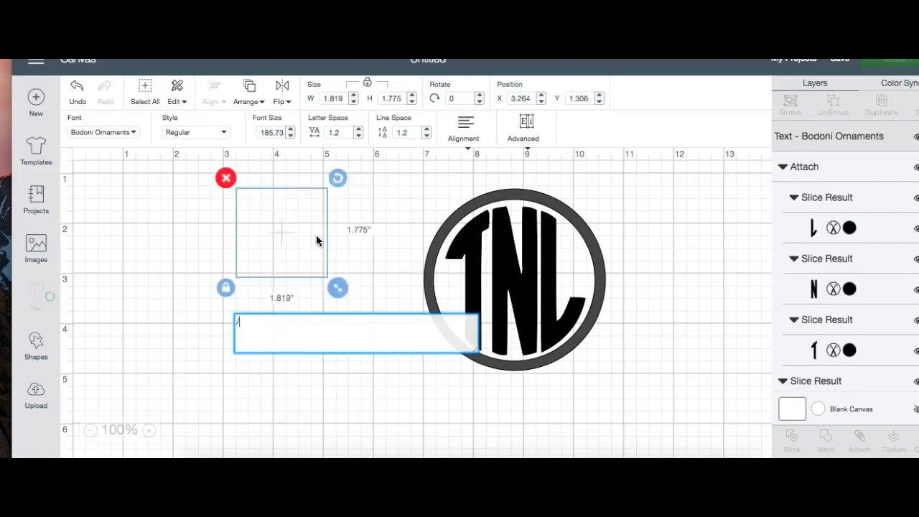
key(BackSpace)
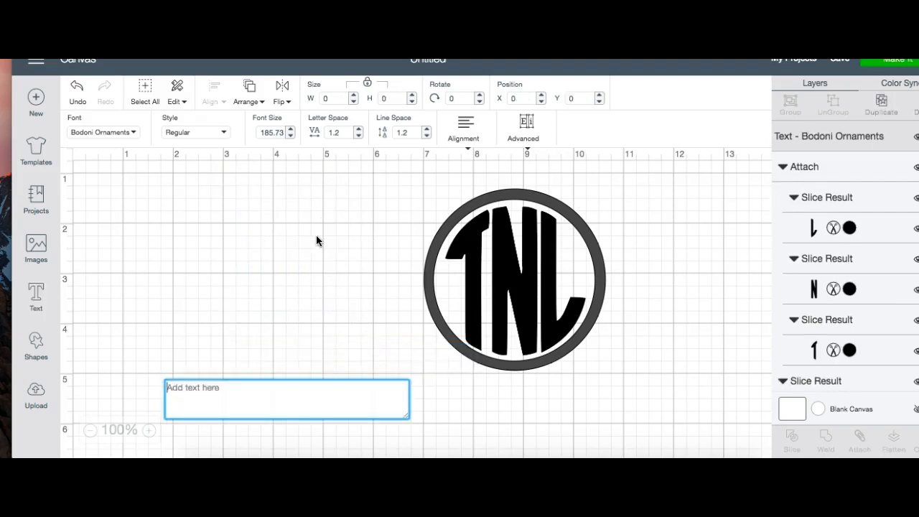
Step: Try the glyphs for a, s, d, g and h one at a time in the ornament text object
text(a)
key(BackSpace)
text(b)
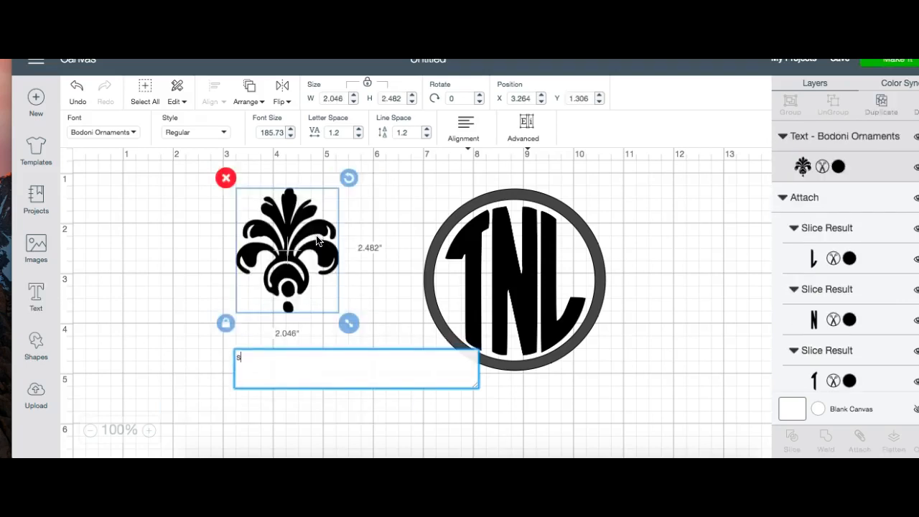
key(BackSpace)
text(d)
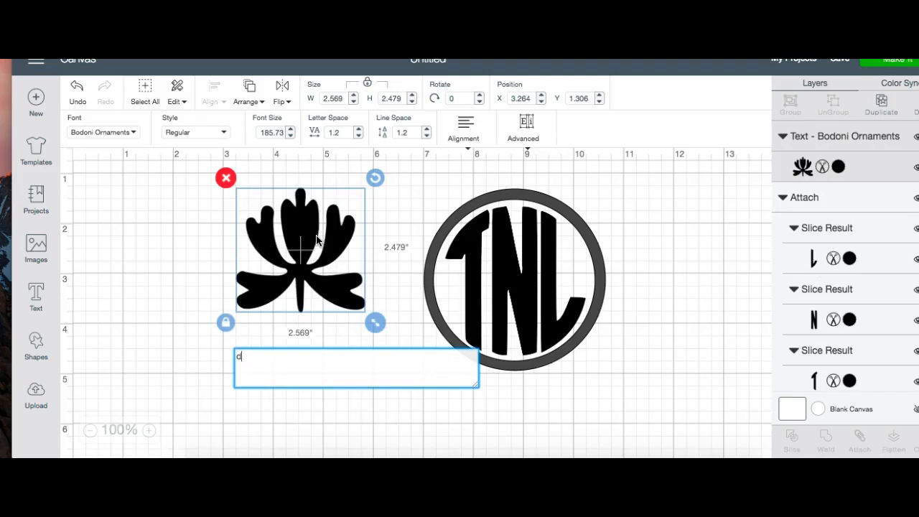
key(BackSpace)
text(e)
key(BackSpace)
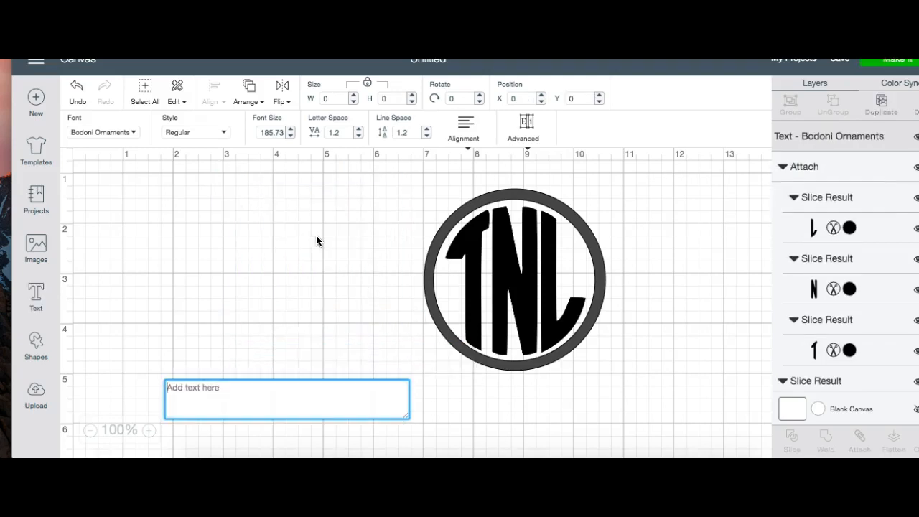
text(g)
key(BackSpace)
text(h)
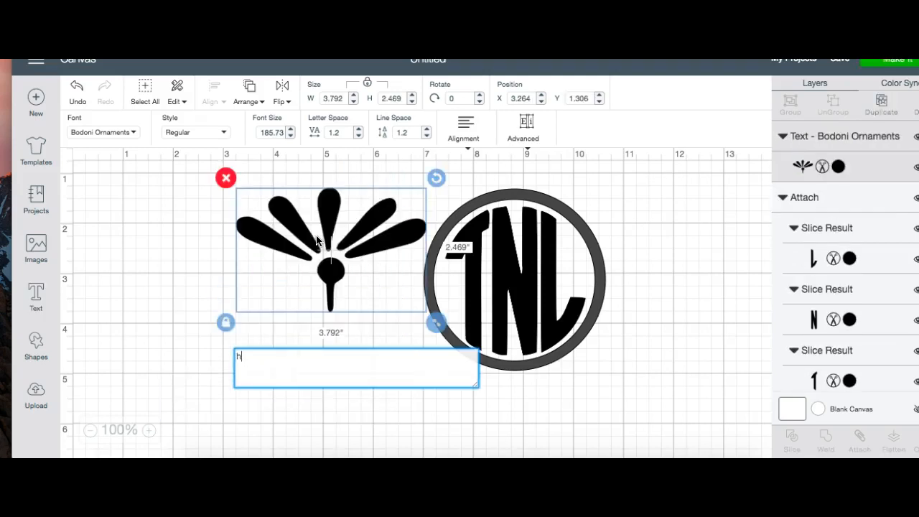
key(BackSpace)
Step: Try the glyphs for j, k and l in turn, then enter a semicolon as the ornament
text(i)
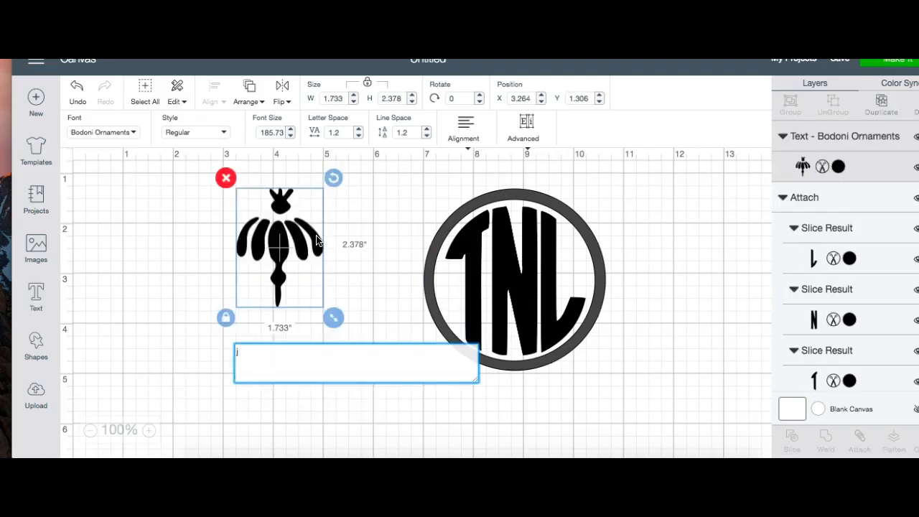
key(BackSpace)
text(k)
key(BackSpace)
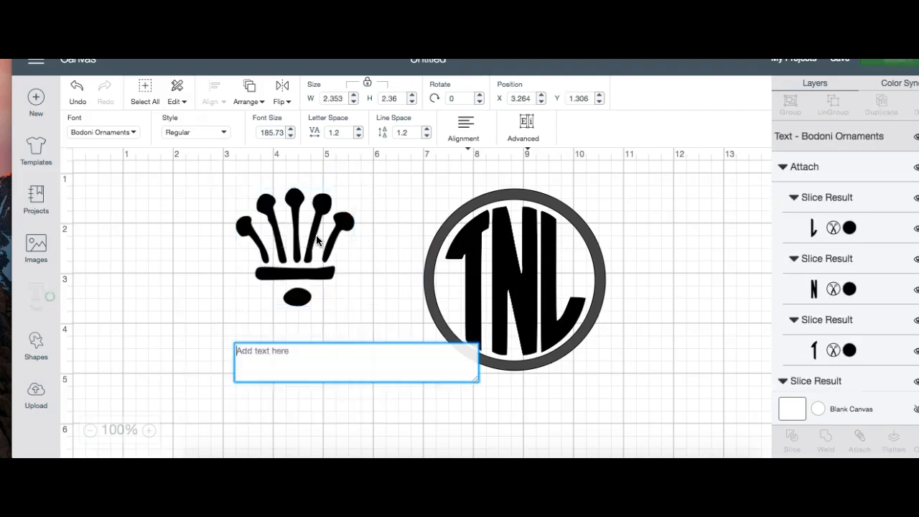
text(l)
key(BackSpace)
text(m)
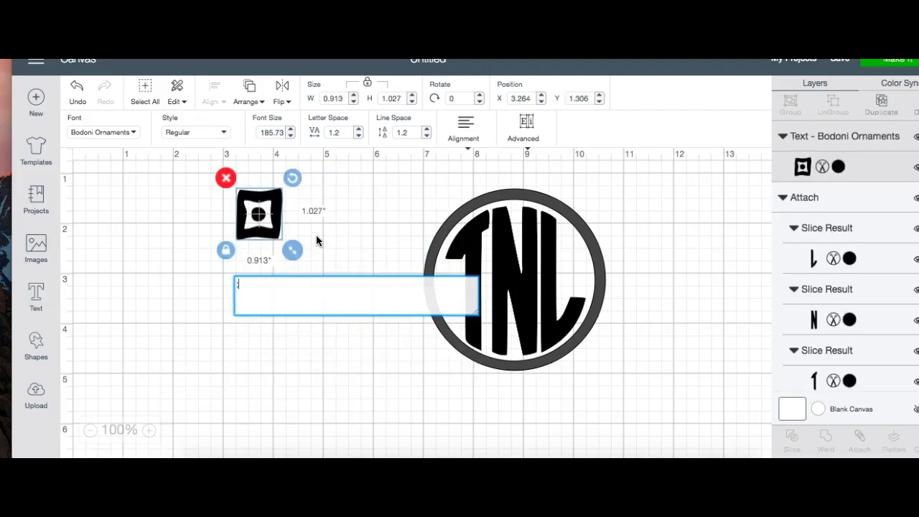
Step: Replace the ornament with the eight-petal starburst glyph, enlarge it to about 4.75 by 4.72 inches and move it slightly upward
key(BackSpace)
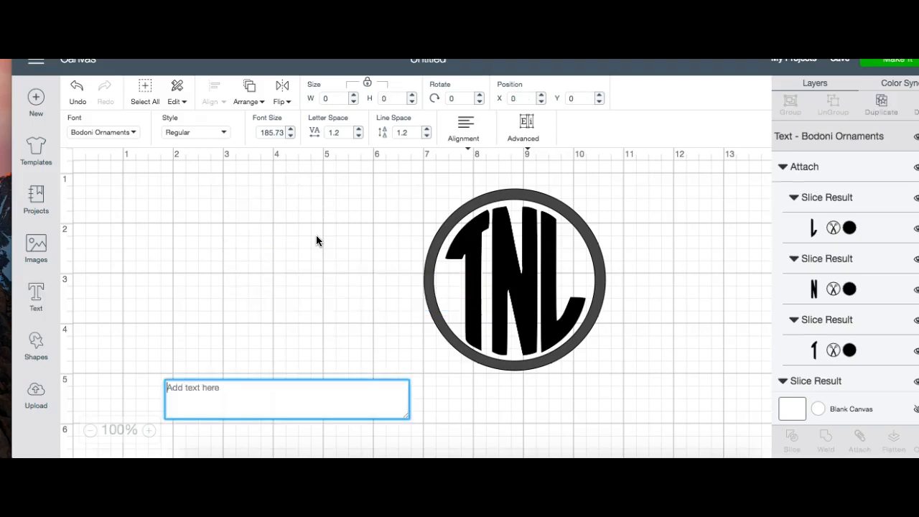
text(n)
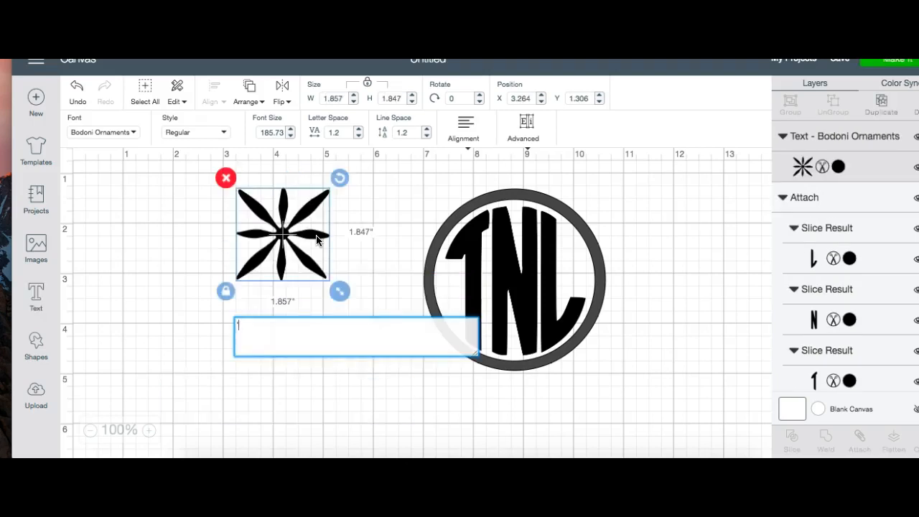
drag(297, 267, 259, 263)
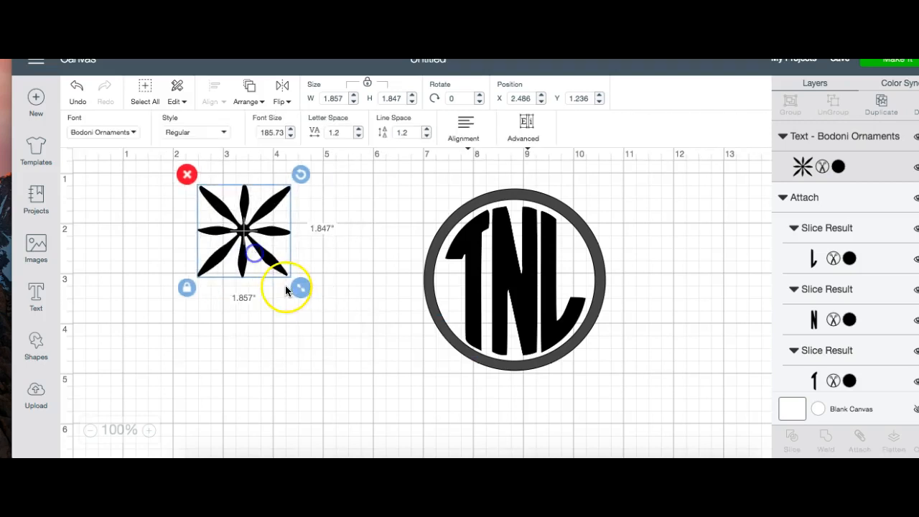
drag(300, 290, 445, 431)
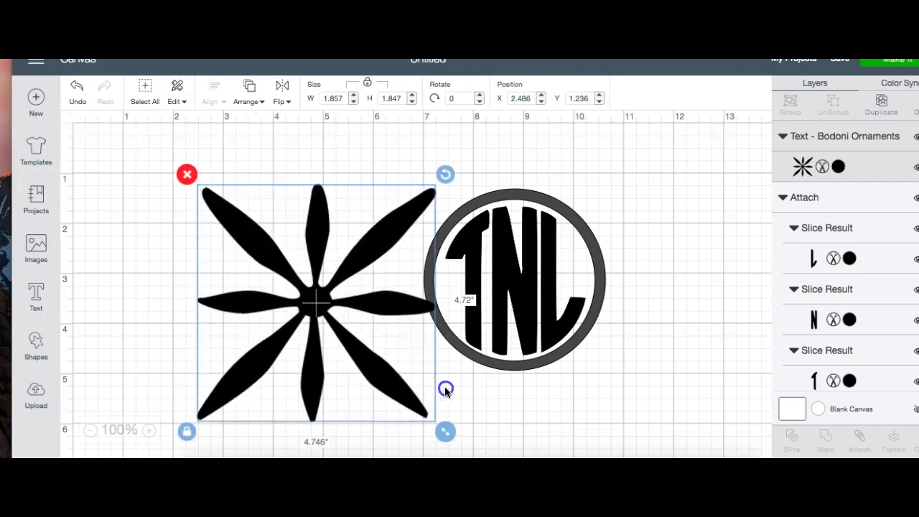
drag(347, 316, 347, 291)
Step: Move the TNL monogram out of its ring to about X 10.139 and place the ring over the middle of the starburst
drag(582, 225, 717, 225)
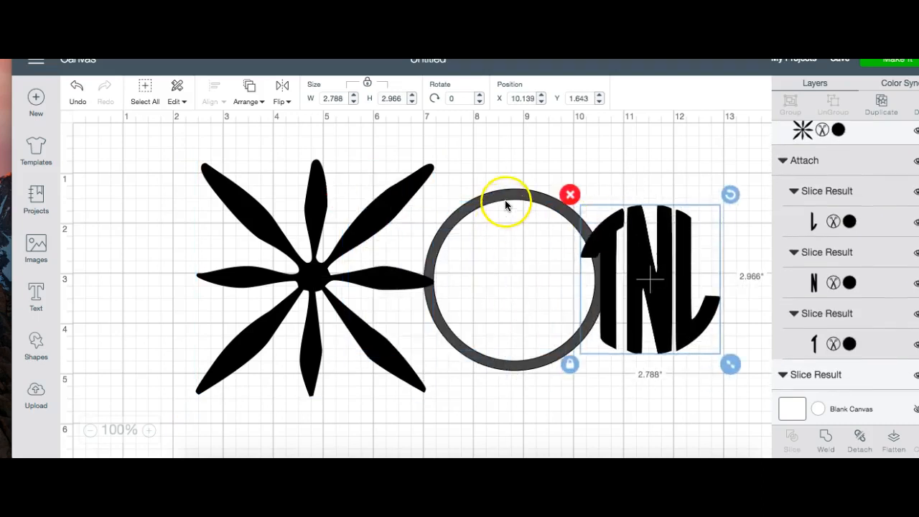
drag(505, 199, 301, 203)
click(140, 232)
Step: Slice the starburst with the ring and delete the black ring fragments cut out of the overlap
drag(168, 136, 455, 442)
drag(467, 434, 467, 434)
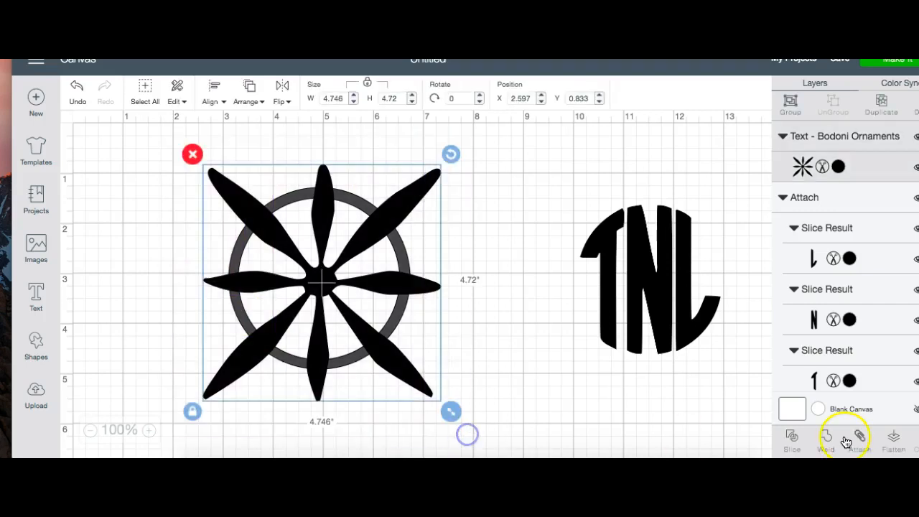
click(792, 440)
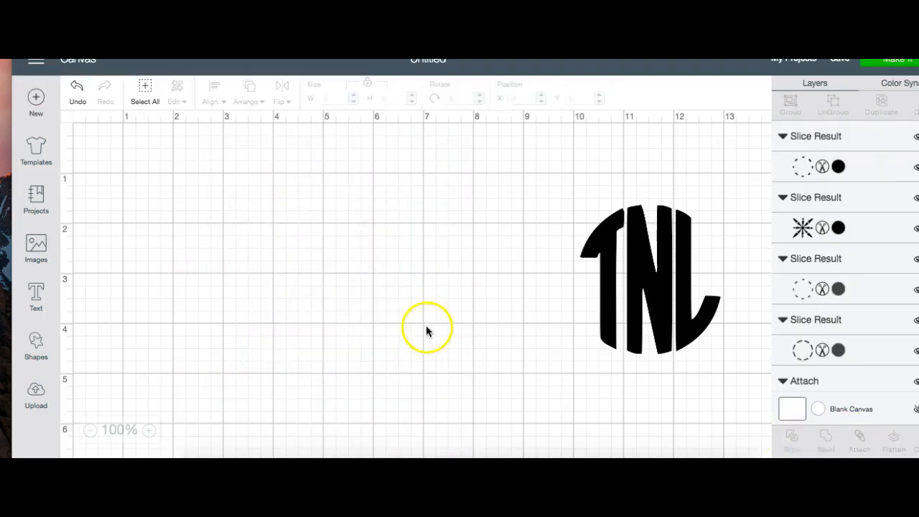
drag(318, 289, 484, 372)
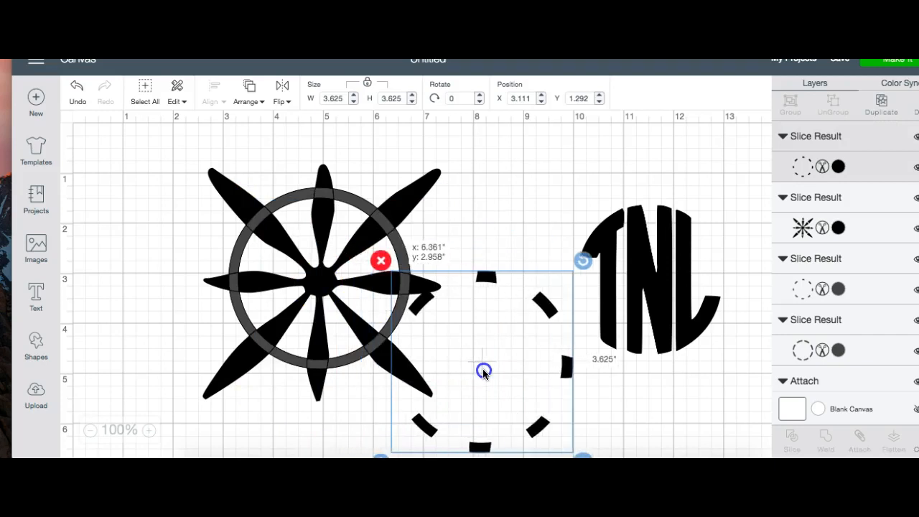
click(382, 260)
Step: Weld the sliced starburst and the remaining ring pieces into one shape
mouse_move(332, 244)
mouse_down()
mouse_move(479, 289)
mouse_move(448, 334)
mouse_move(381, 366)
mouse_move(345, 246)
mouse_move(333, 242)
mouse_up()
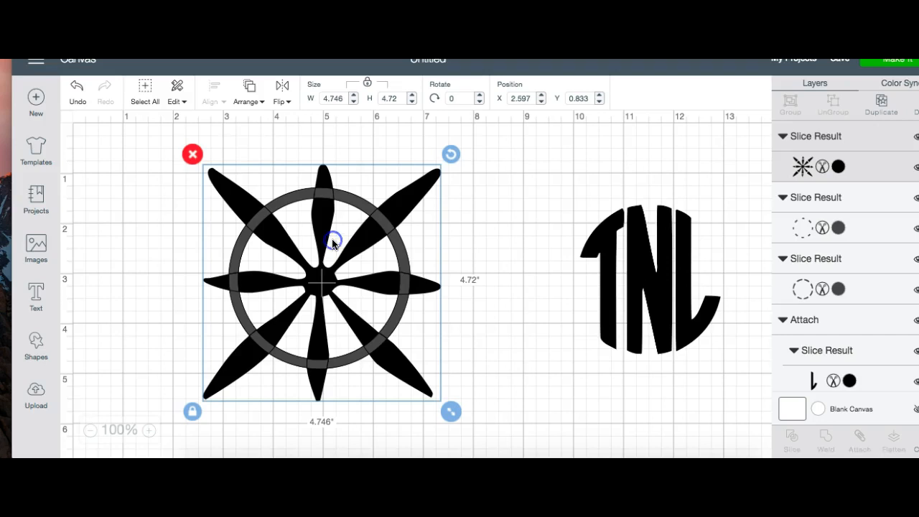
click(495, 246)
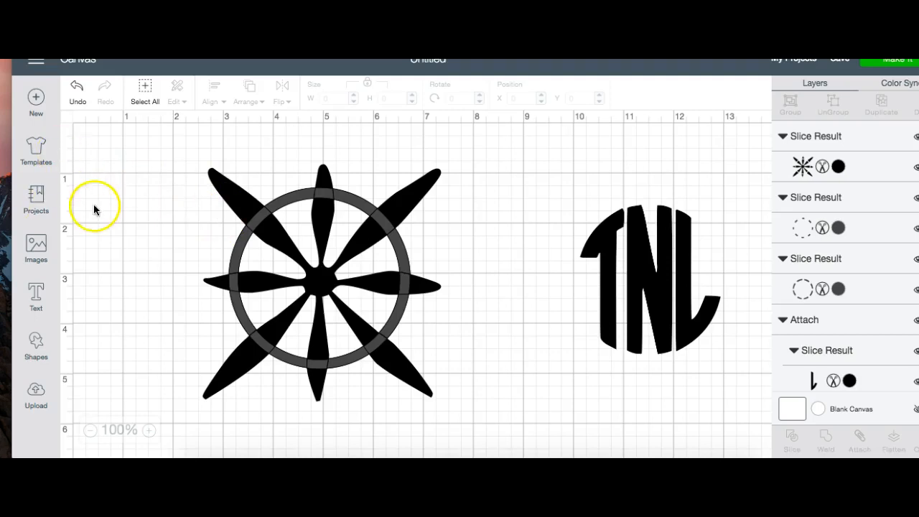
drag(149, 128, 487, 421)
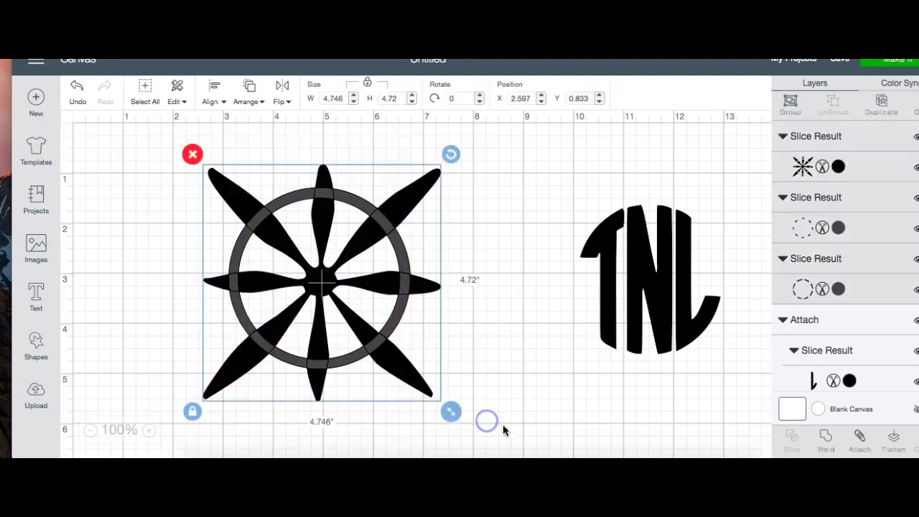
click(826, 436)
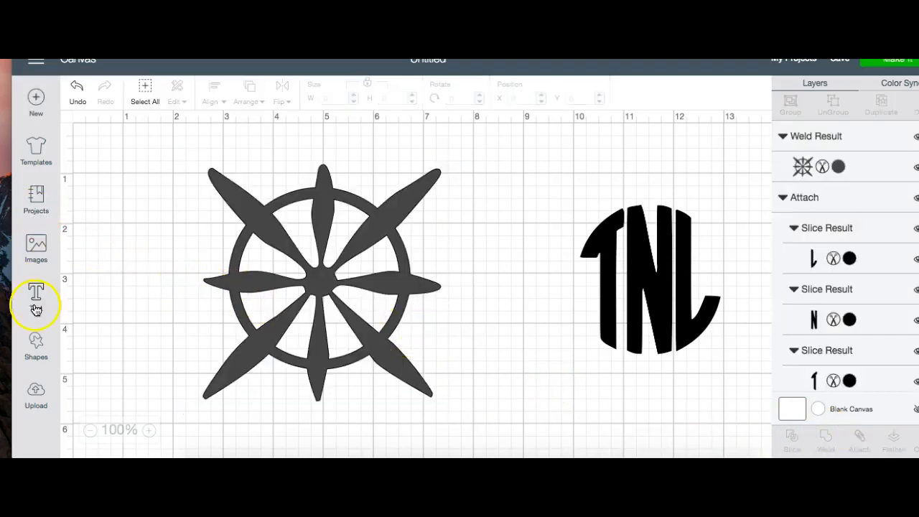
Step: Add a circle, size it to about 3.264 inches and centre it inside the ring of the welded starburst
click(36, 345)
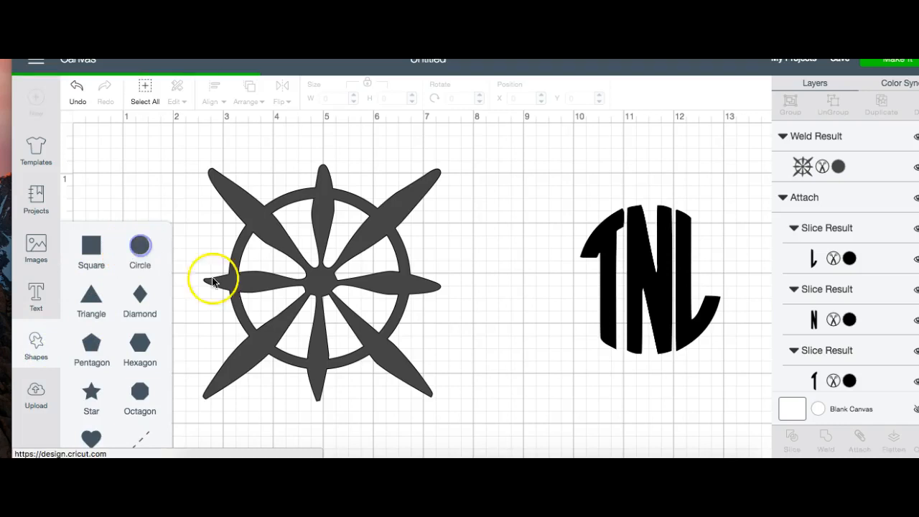
drag(340, 400, 301, 278)
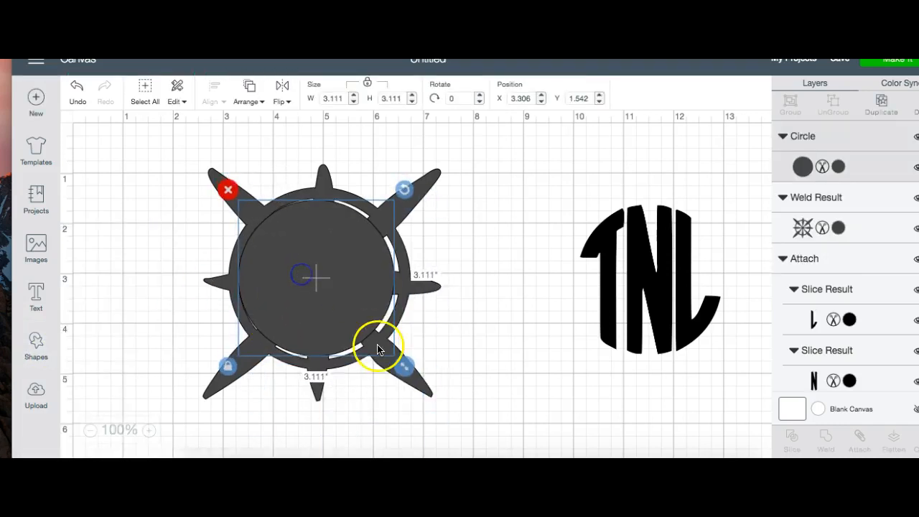
drag(404, 368, 410, 378)
drag(340, 318, 338, 314)
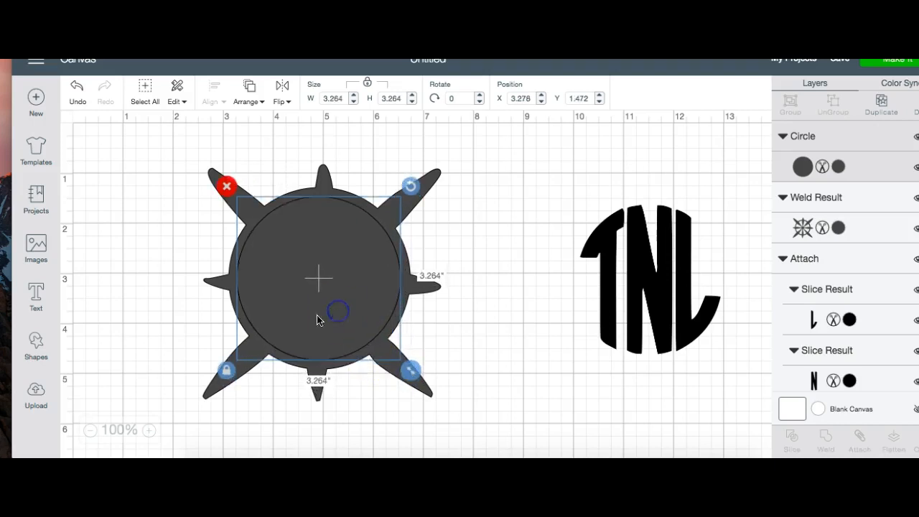
Step: Slice the circle out of the welded starburst ring
click(113, 301)
drag(185, 130, 353, 457)
click(222, 305)
drag(160, 135, 489, 441)
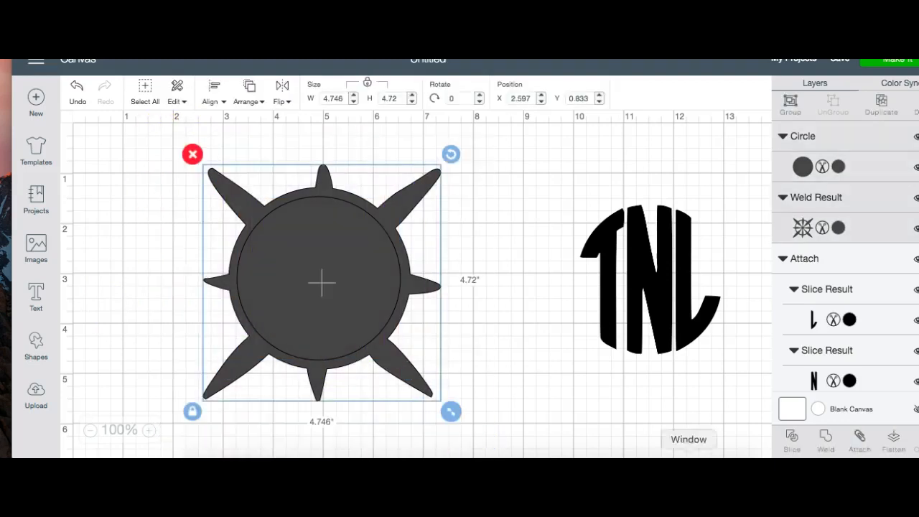
click(793, 438)
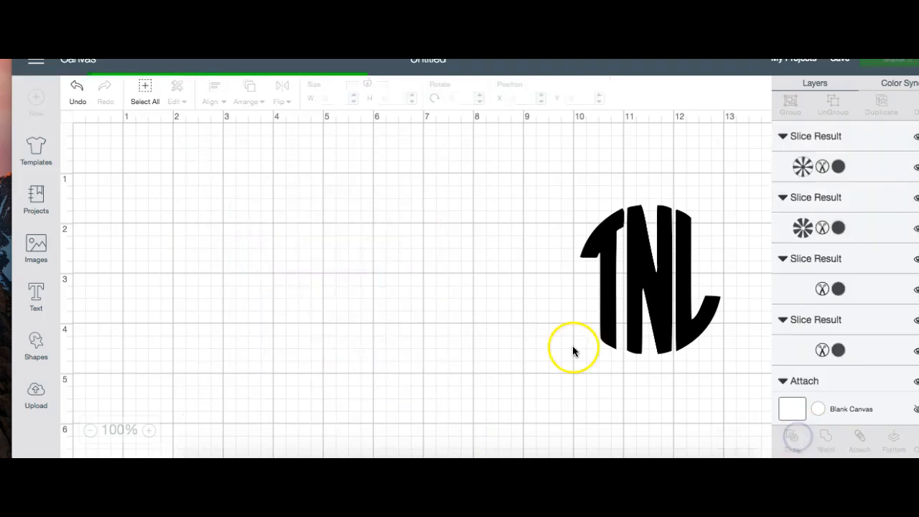
Step: Pull the three sliced inner wheel pieces out of the spiked ring and place the TNL monogram inside it
click(302, 267)
drag(303, 267, 148, 342)
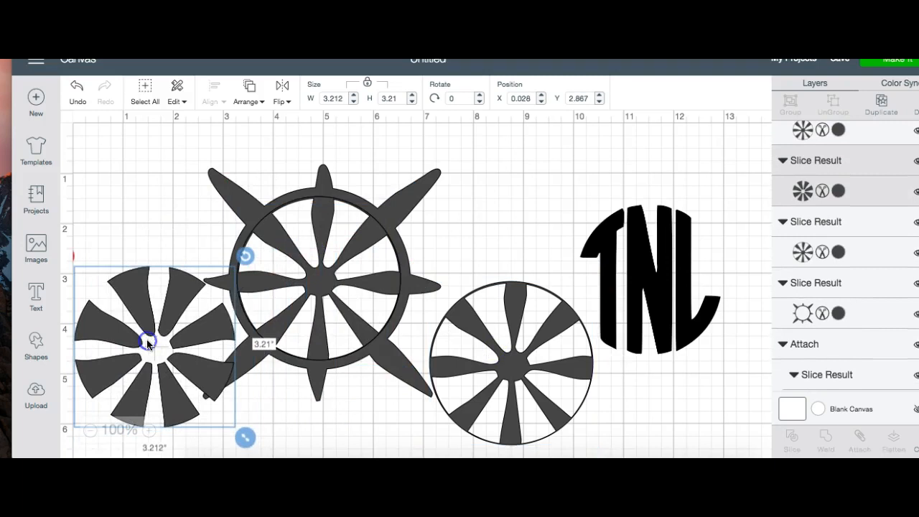
drag(312, 266, 527, 194)
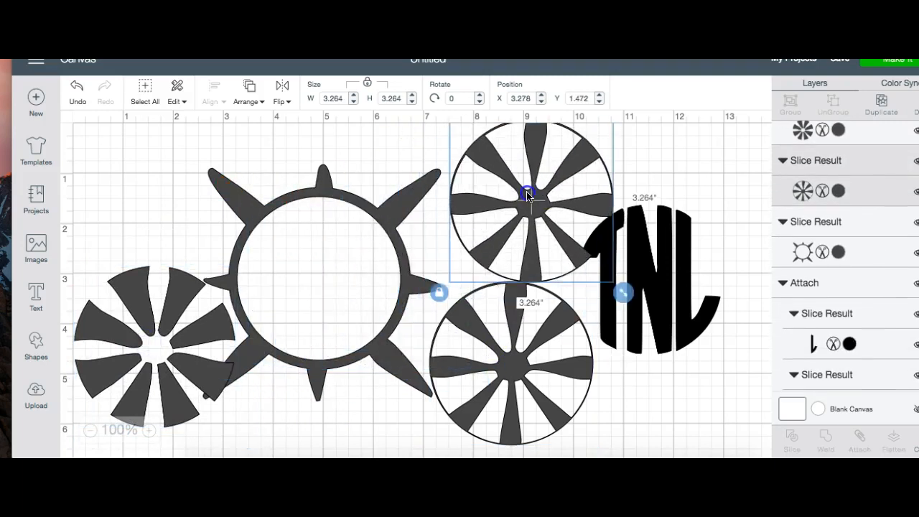
drag(656, 266, 326, 269)
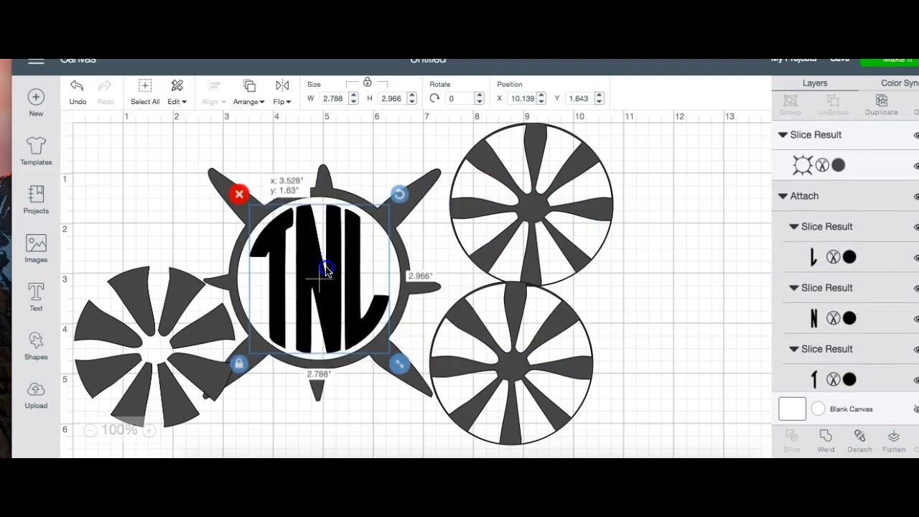
Step: Move the leftover wheel pieces farther right on the canvas, then shift the spiked ring and TNL monogram together near the left edge
drag(507, 330, 638, 321)
drag(160, 332, 670, 205)
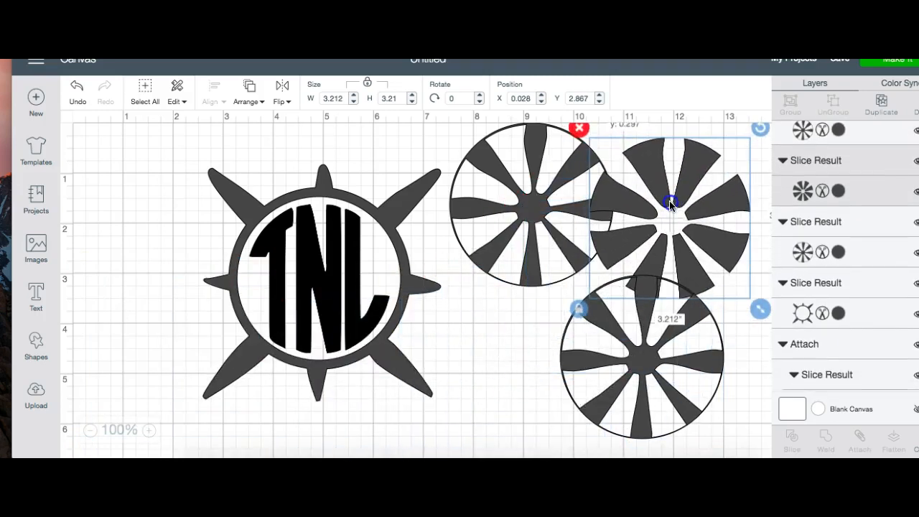
drag(251, 211, 144, 206)
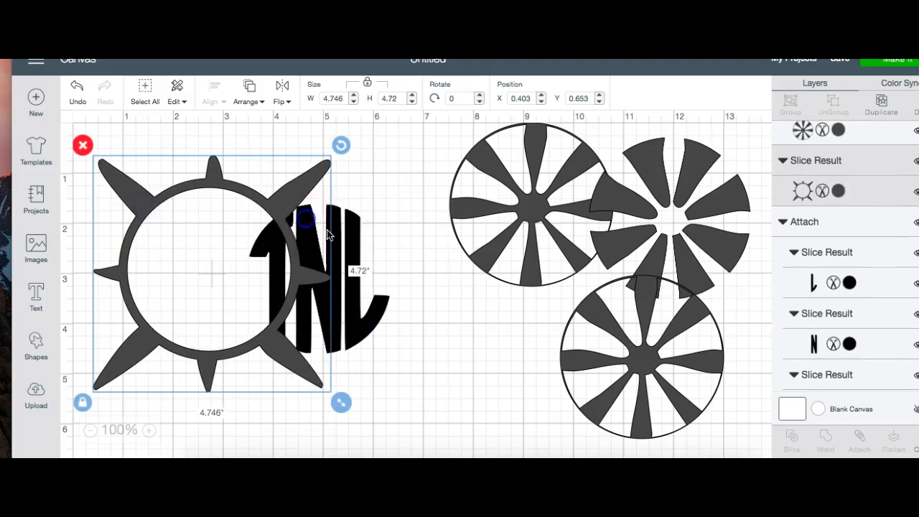
click(268, 419)
drag(345, 345, 236, 339)
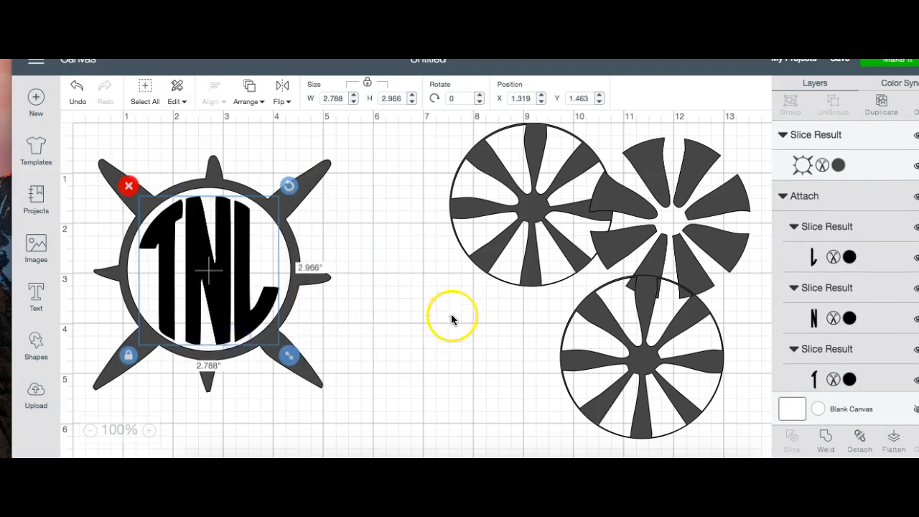
Step: Arrange the three leftover wheel pieces beside the monogram so that they do not overlap each other
click(538, 230)
drag(538, 229, 453, 261)
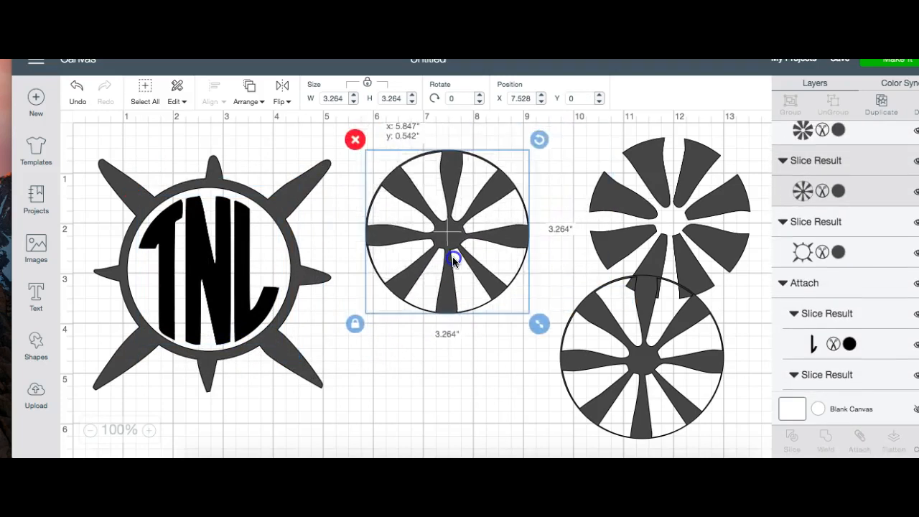
drag(632, 215, 580, 215)
drag(622, 377, 533, 394)
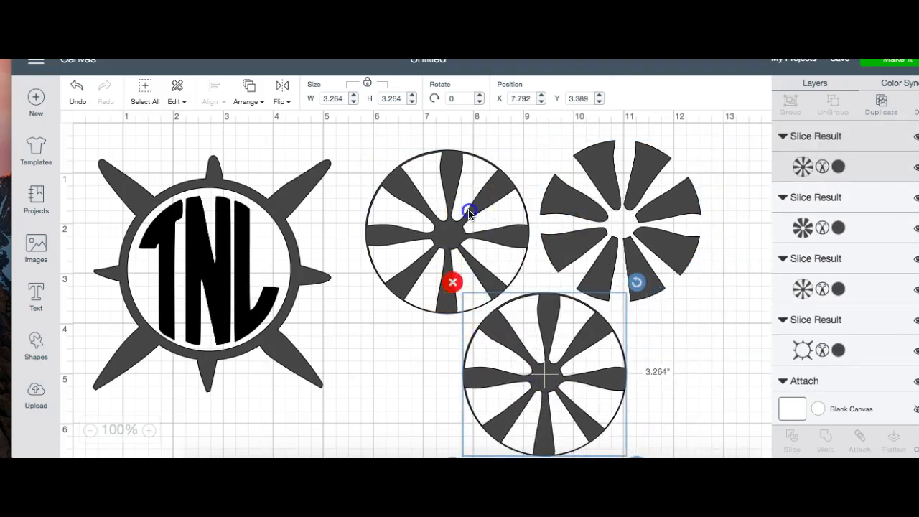
drag(468, 213, 455, 199)
click(615, 189)
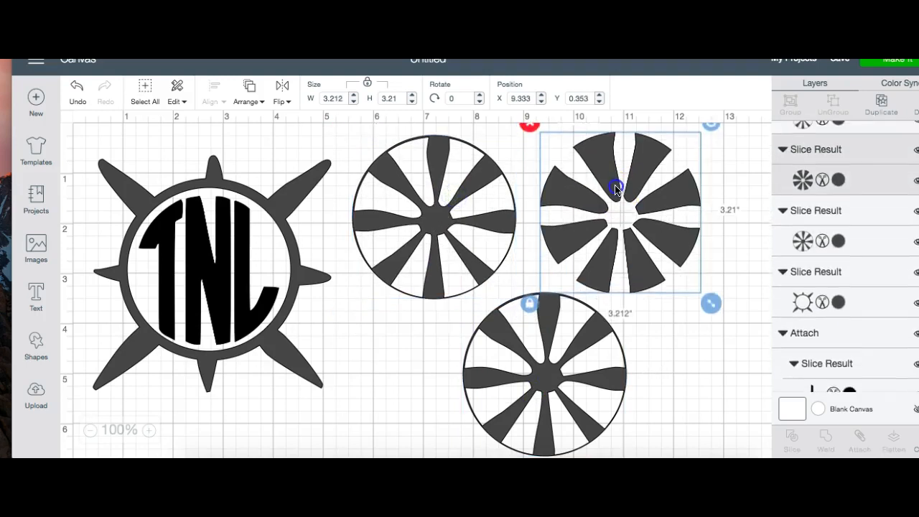
drag(539, 350, 528, 345)
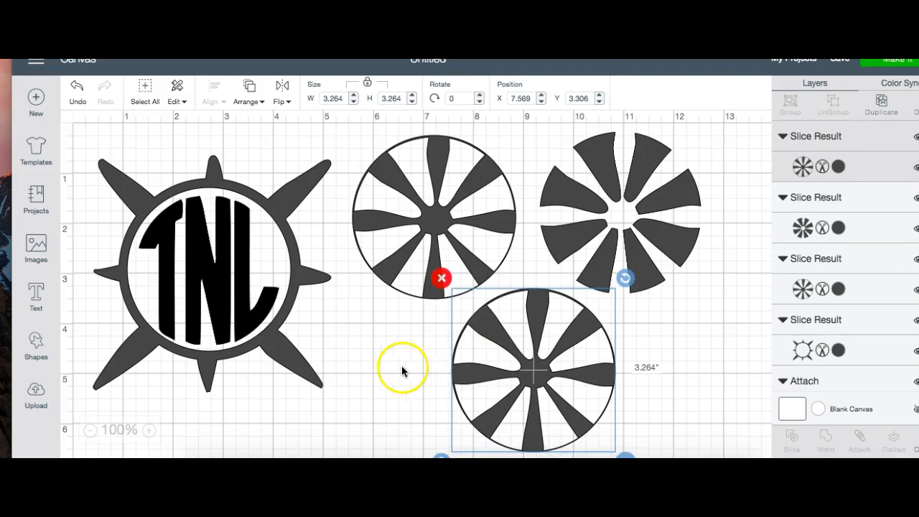
Step: Nudge the spiked ring slightly right and down to centre it around the TNL monogram, then clear the selection
drag(211, 267, 215, 270)
click(378, 335)
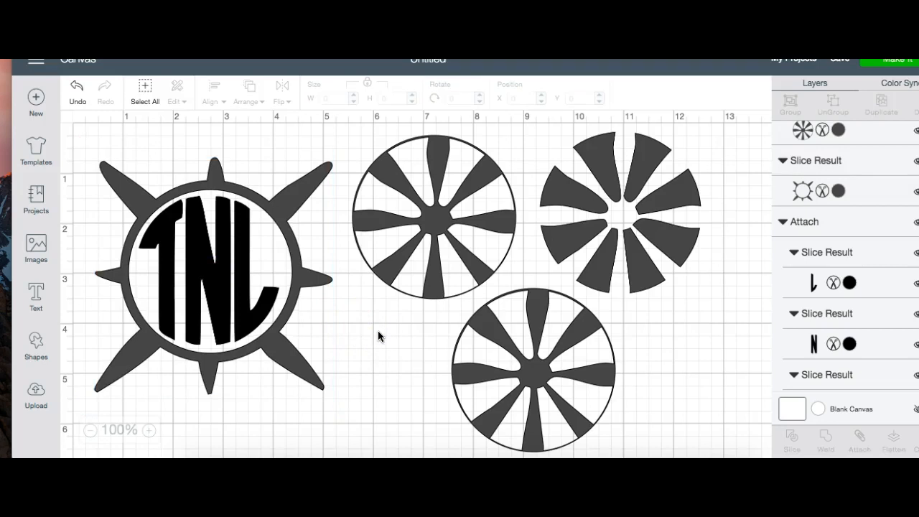
click(446, 350)
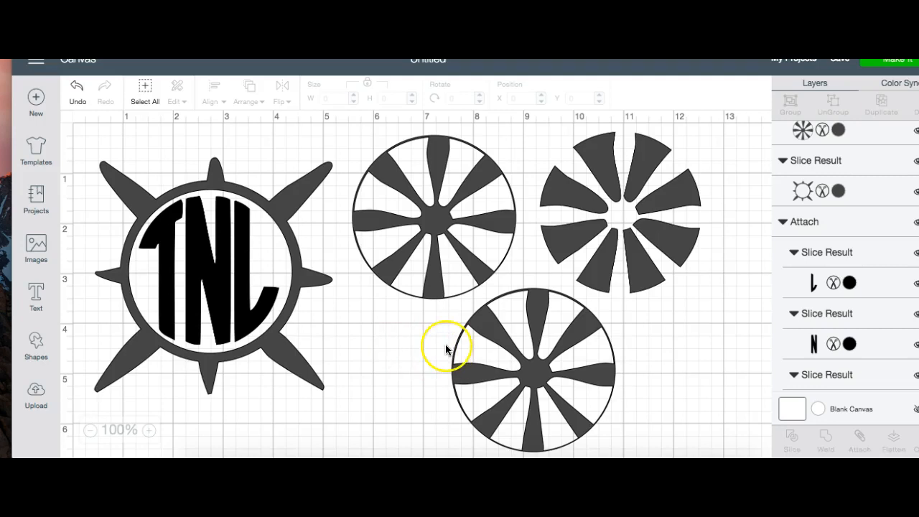